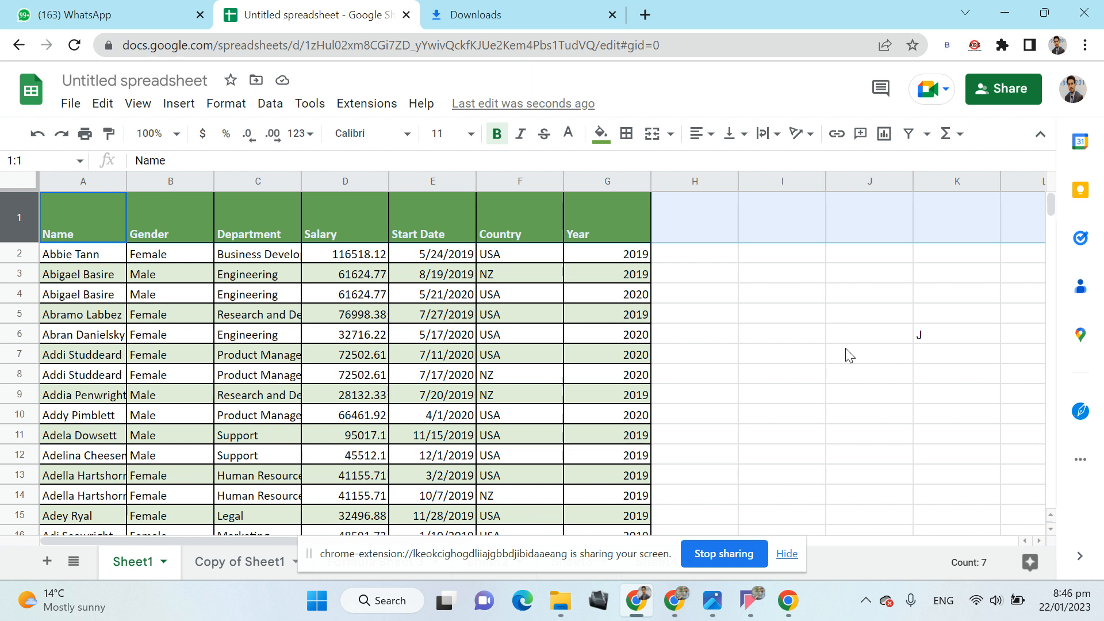
{"action": "left_click", "coordinate": [730, 281]}
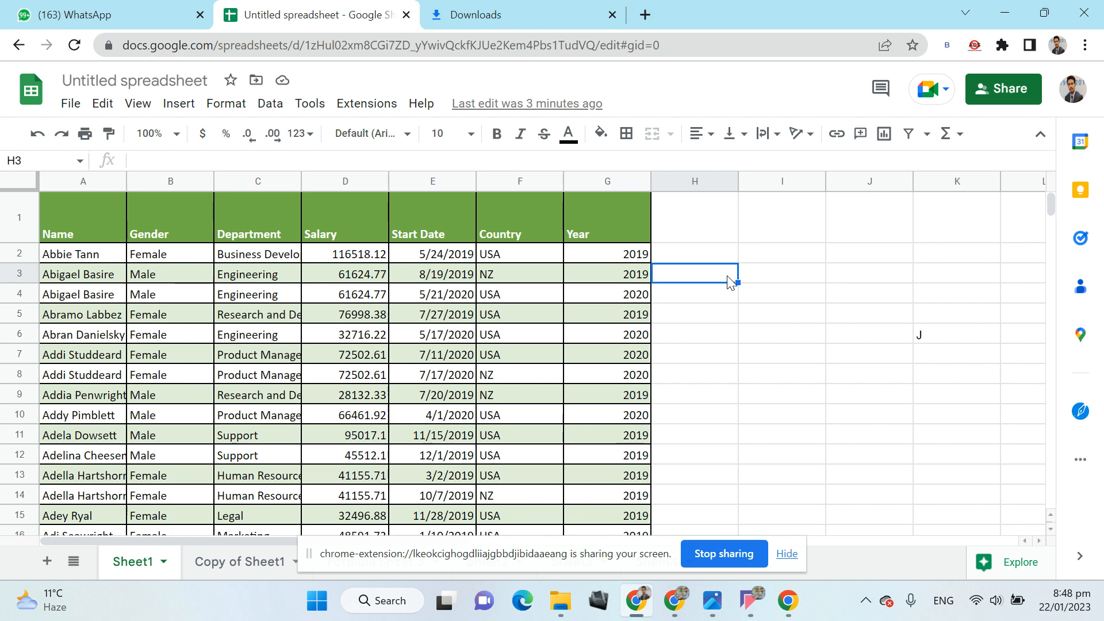
{"action": "left_click", "coordinate": [390, 604]}
{"action": "left_click", "coordinate": [957, 363]}
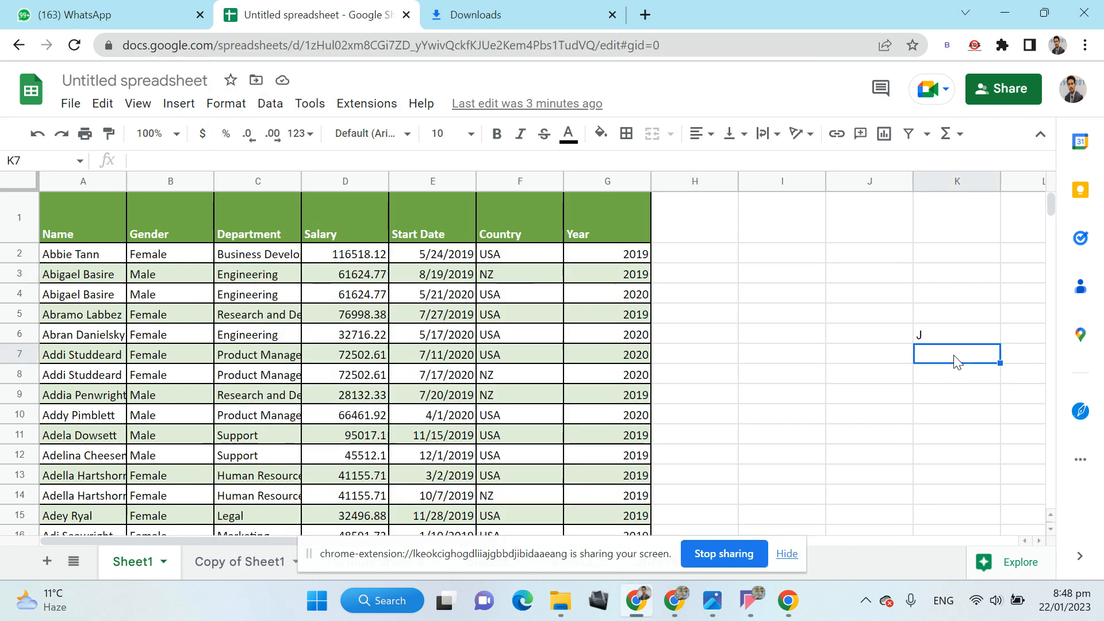
{"action": "left_click", "coordinate": [395, 613]}
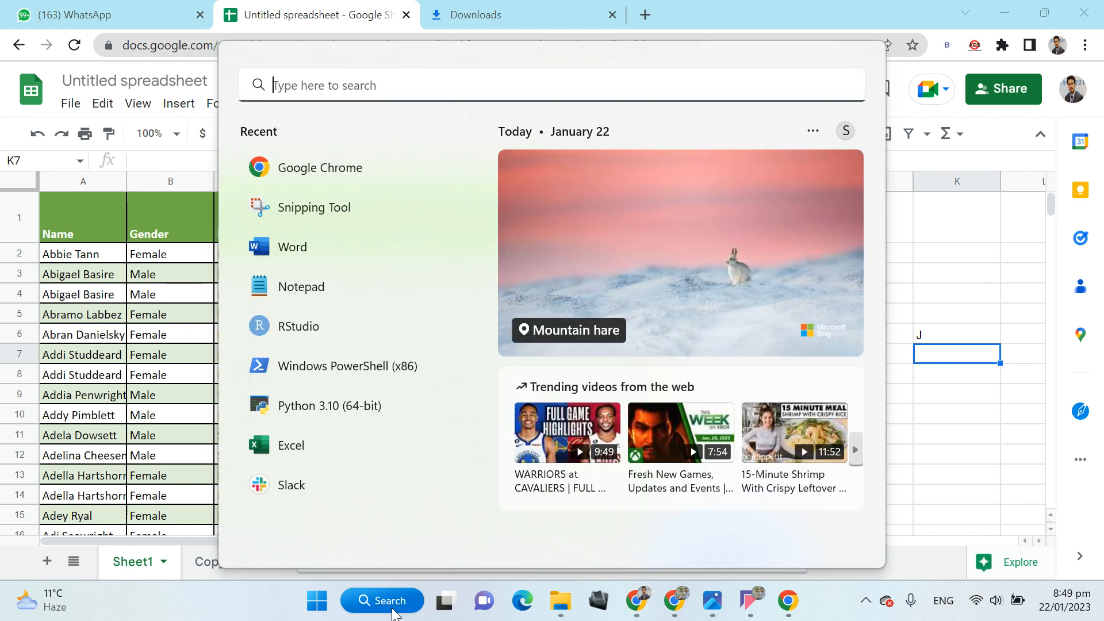
{"action": "left_click", "coordinate": [97, 277]}
- Launch Power BI Desktop from Windows search, dismiss its start screen and open the recent report first.pbix
{"action": "left_click", "coordinate": [390, 606]}
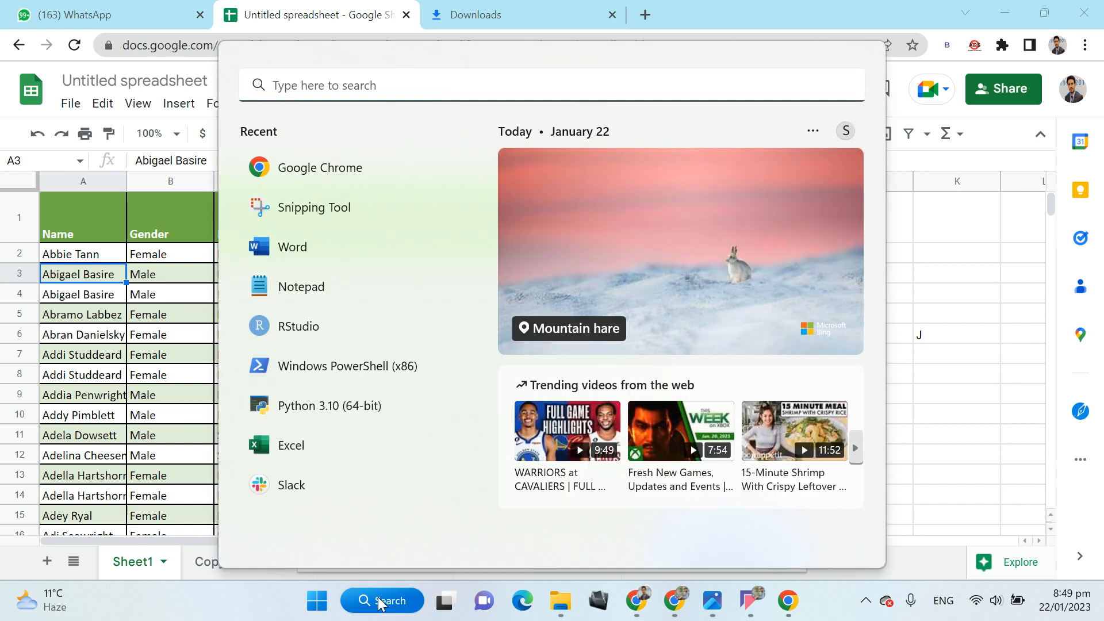
{"action": "type", "text": "po"}
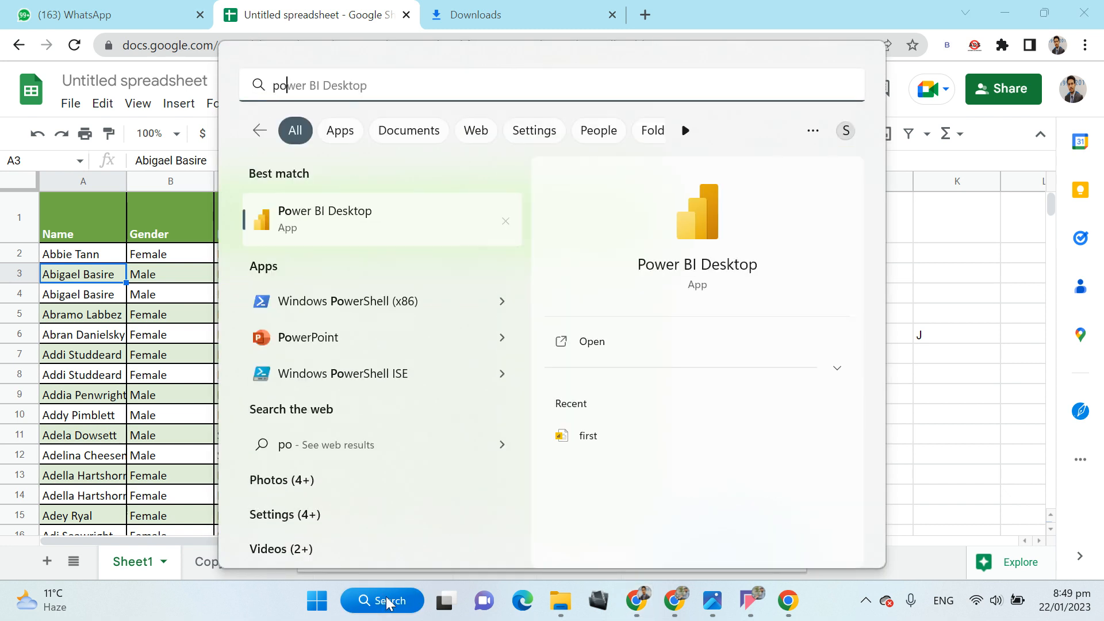
{"action": "left_click", "coordinate": [396, 222]}
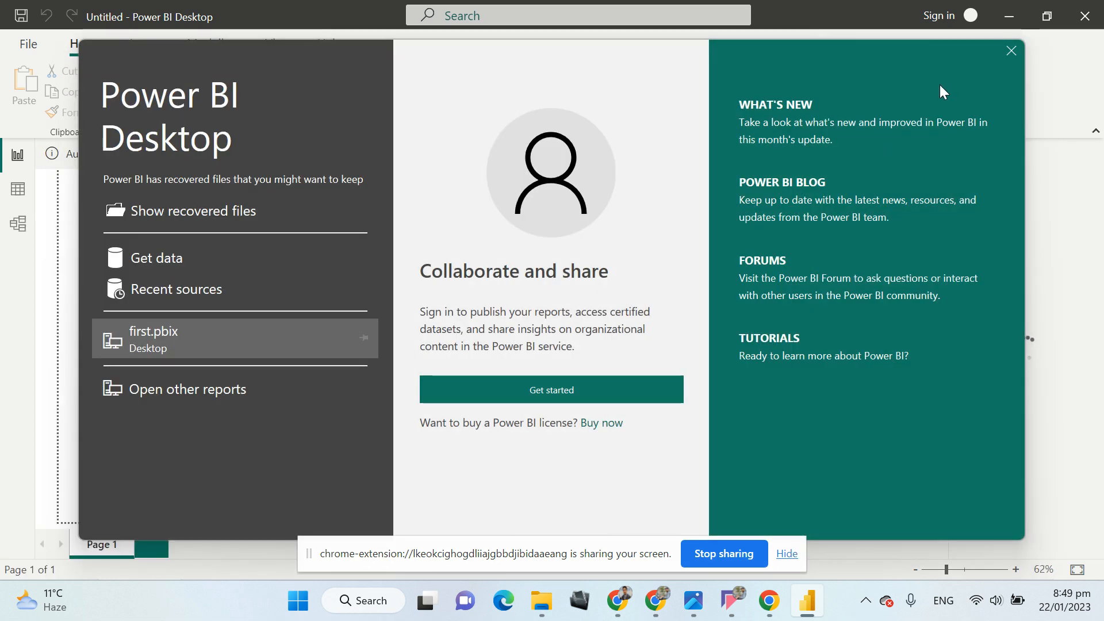
{"action": "left_click", "coordinate": [1011, 50]}
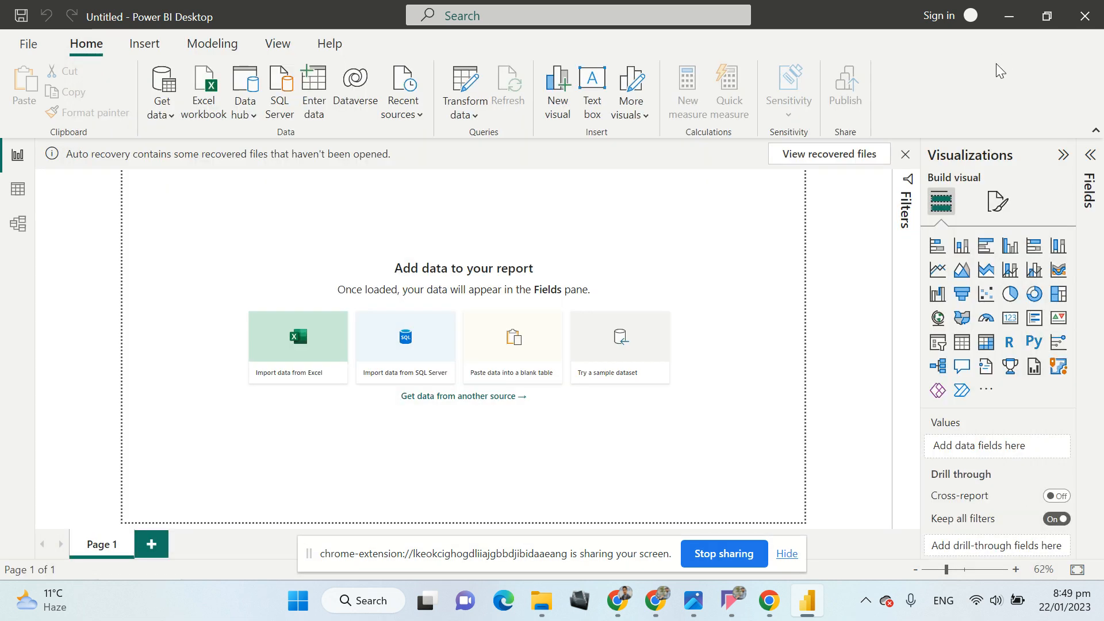
{"action": "left_click", "coordinate": [26, 45]}
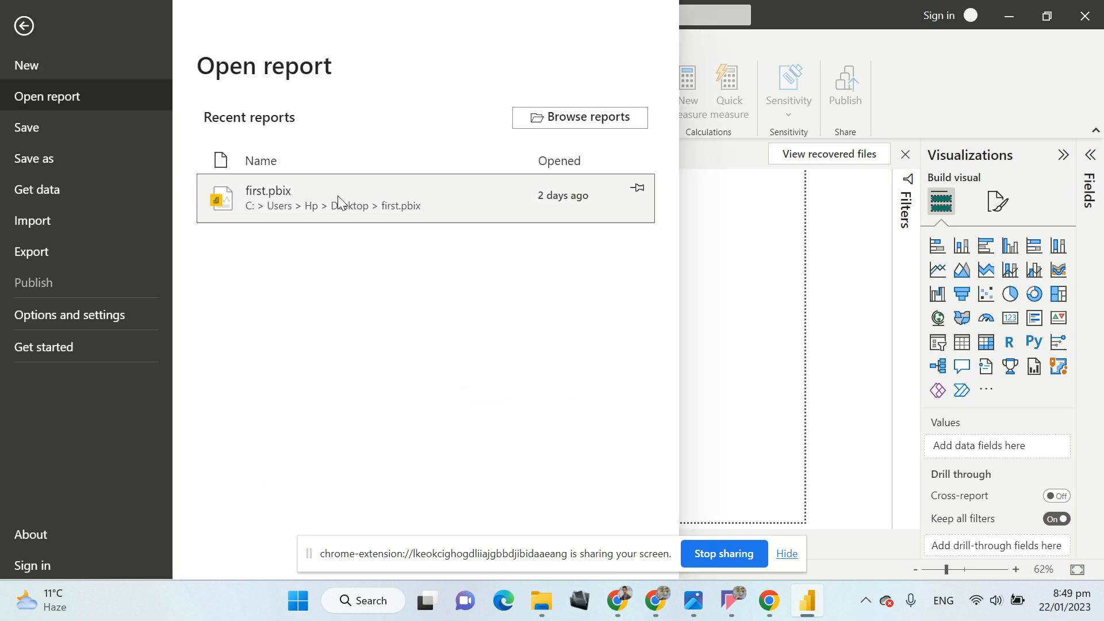
{"action": "left_click", "coordinate": [338, 198]}
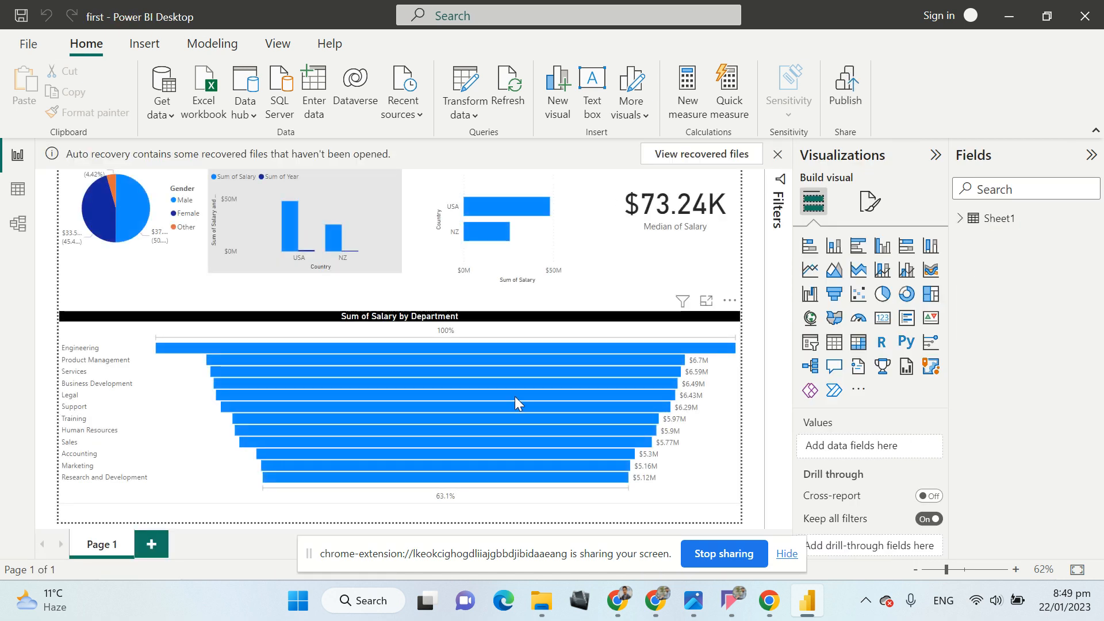
- Explore the report's cross-filtering by gender in the pie chart and by country in the bar and column charts
{"action": "left_click", "coordinate": [112, 221]}
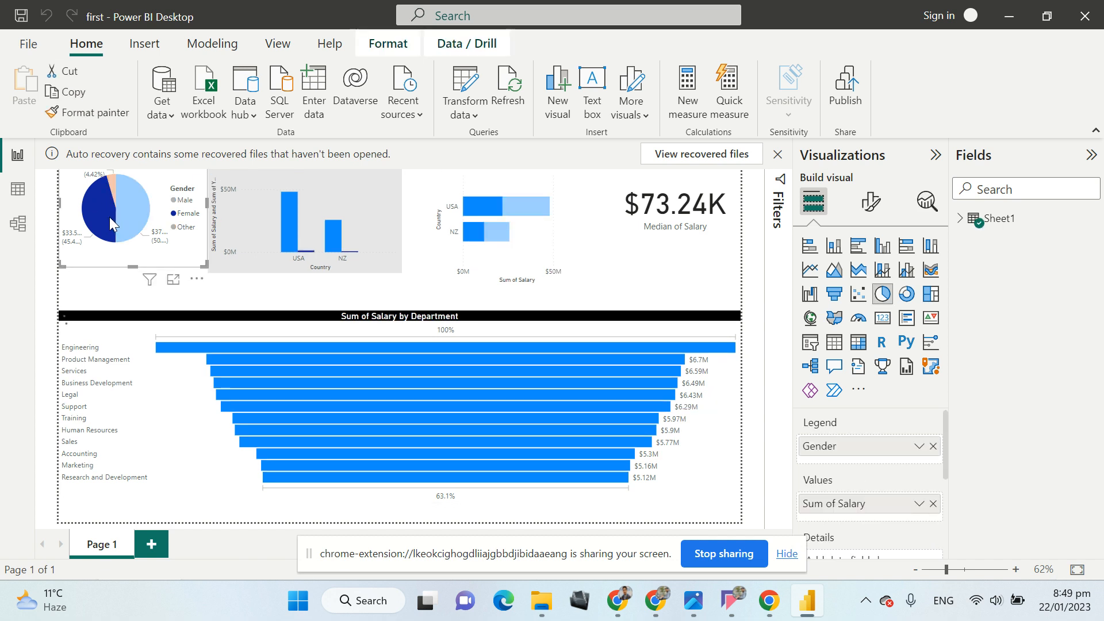
{"action": "left_click", "coordinate": [492, 204]}
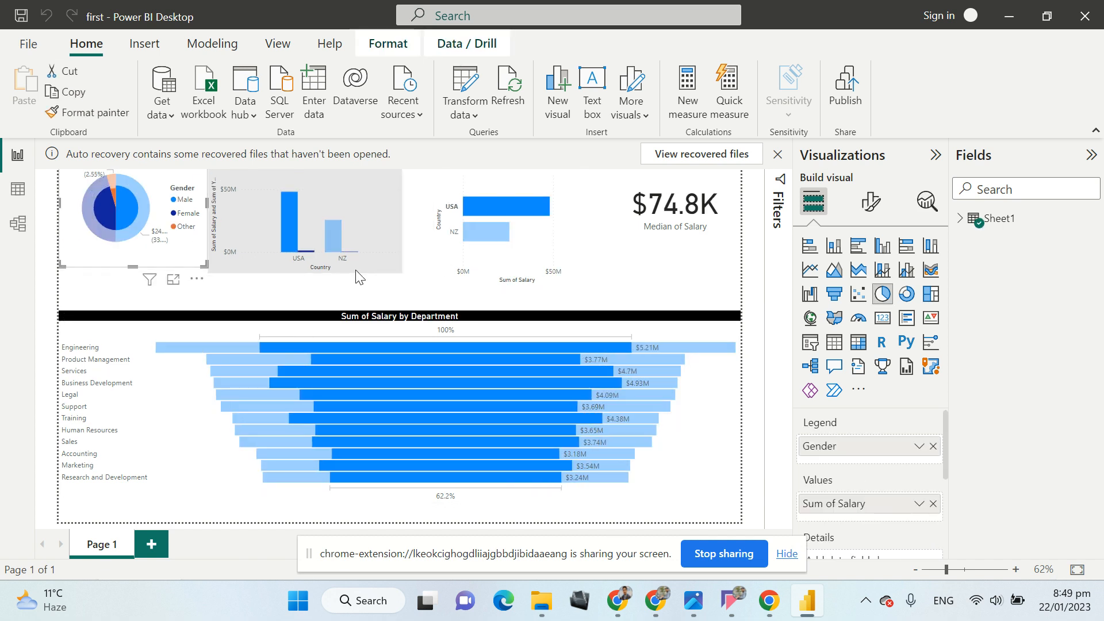
{"action": "left_click", "coordinate": [336, 236]}
{"action": "left_click", "coordinate": [89, 390]}
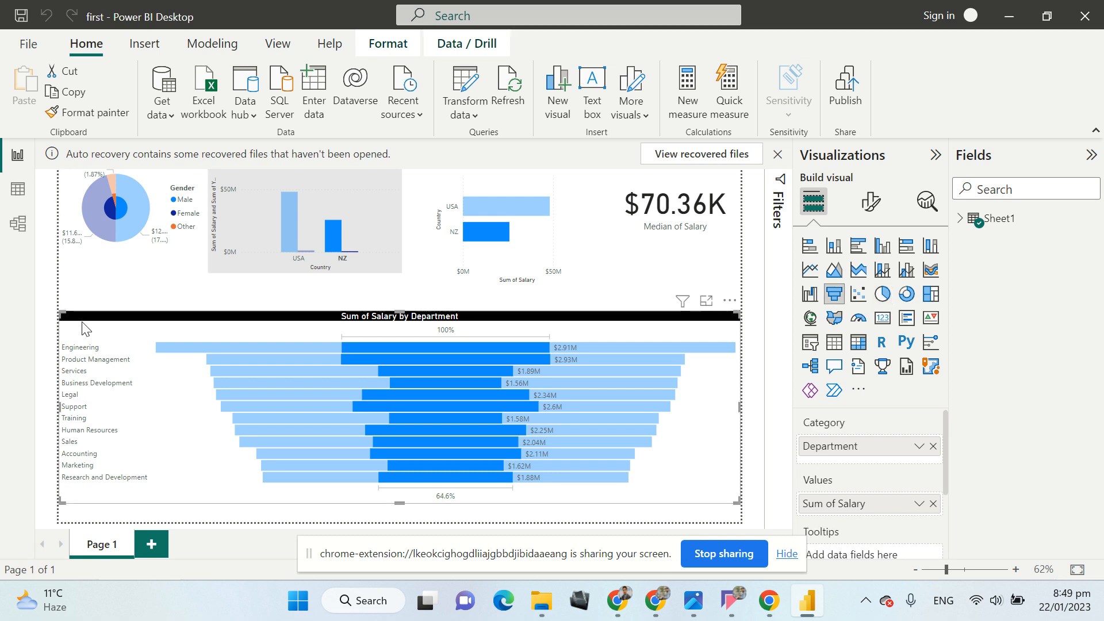
{"action": "left_click", "coordinate": [126, 202]}
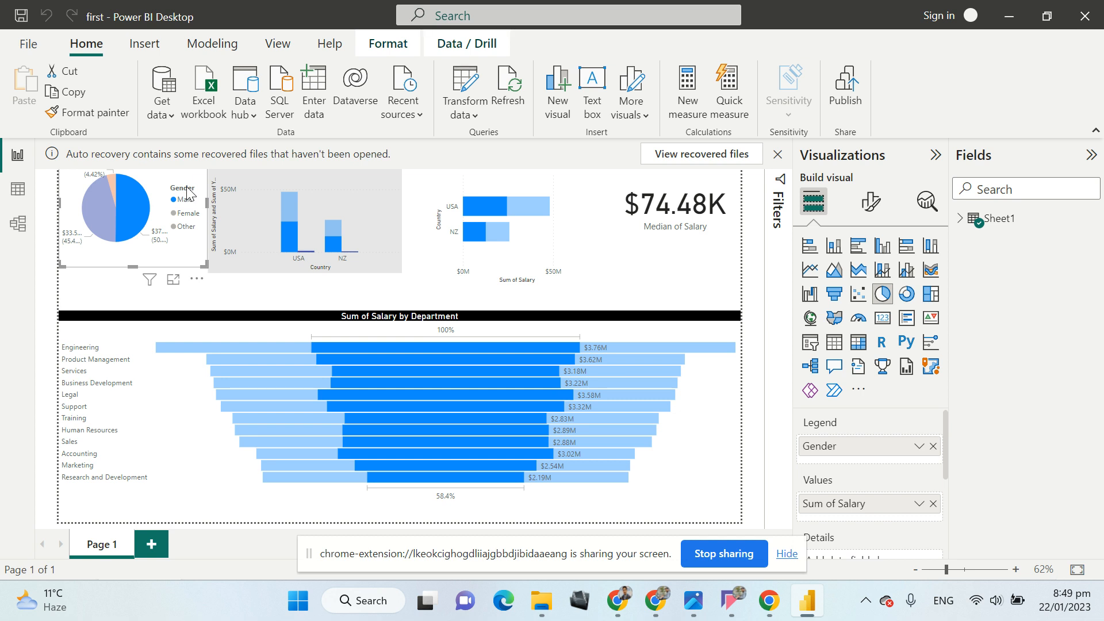
{"action": "left_click", "coordinate": [96, 210]}
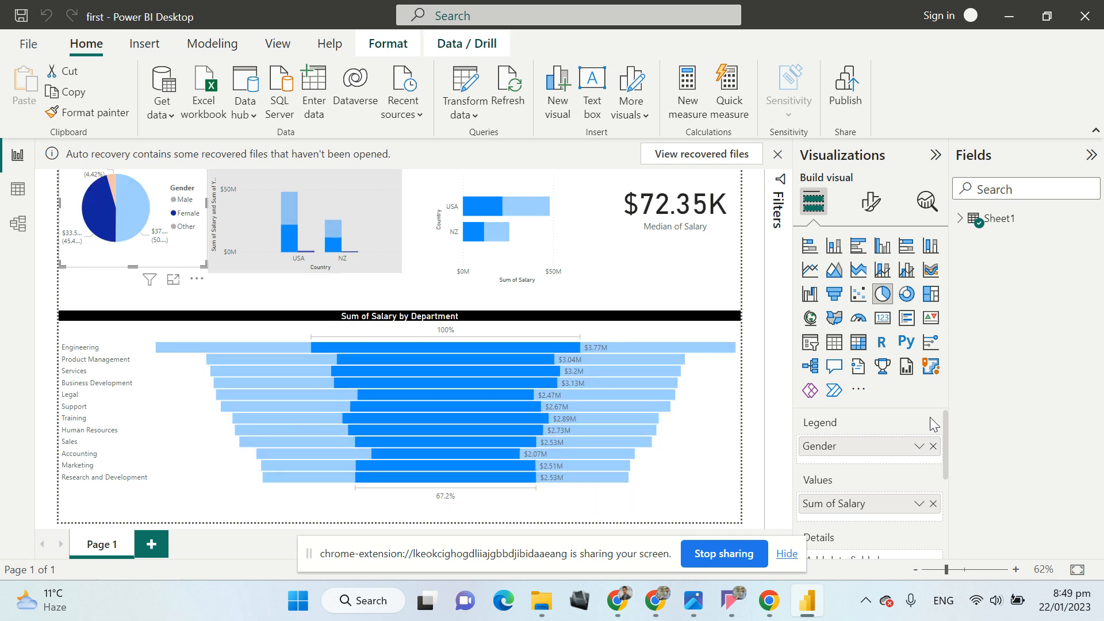
- Return to the Google Sheets spreadsheet and clear the stray letter J from cell K6
{"action": "left_click", "coordinate": [1008, 11]}
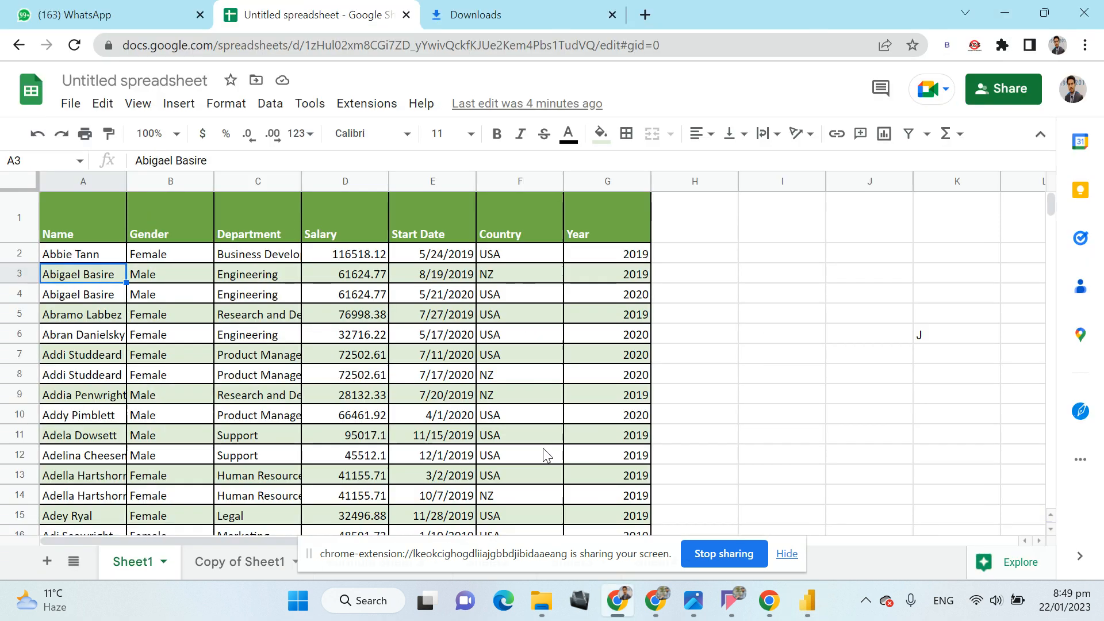
{"action": "left_click", "coordinate": [832, 399]}
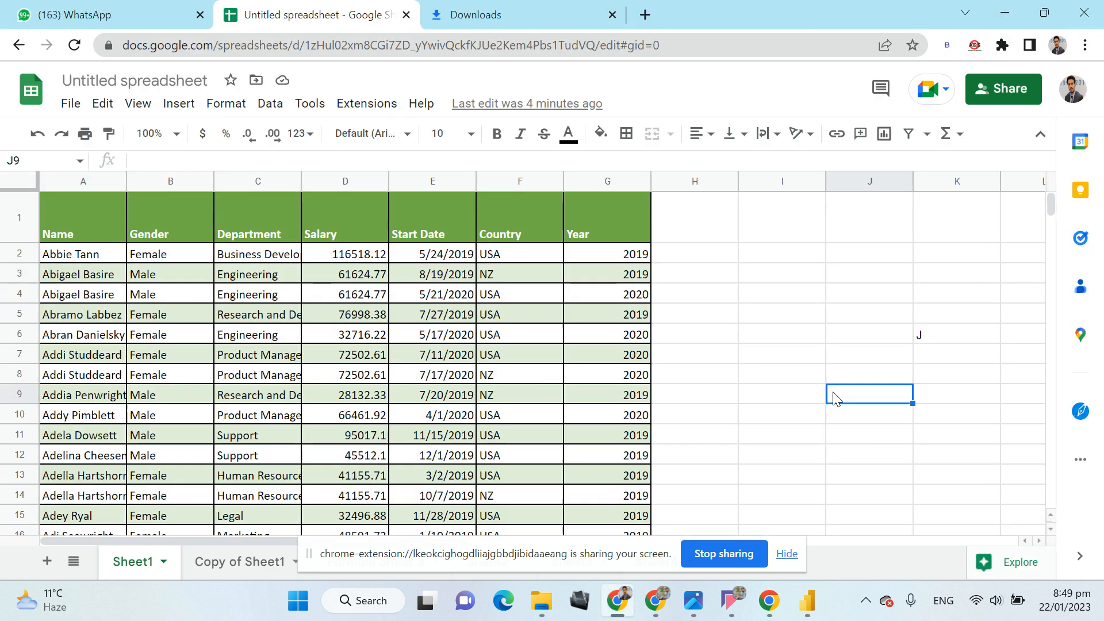
{"action": "left_click", "coordinate": [929, 342]}
{"action": "key", "text": "Delete"}
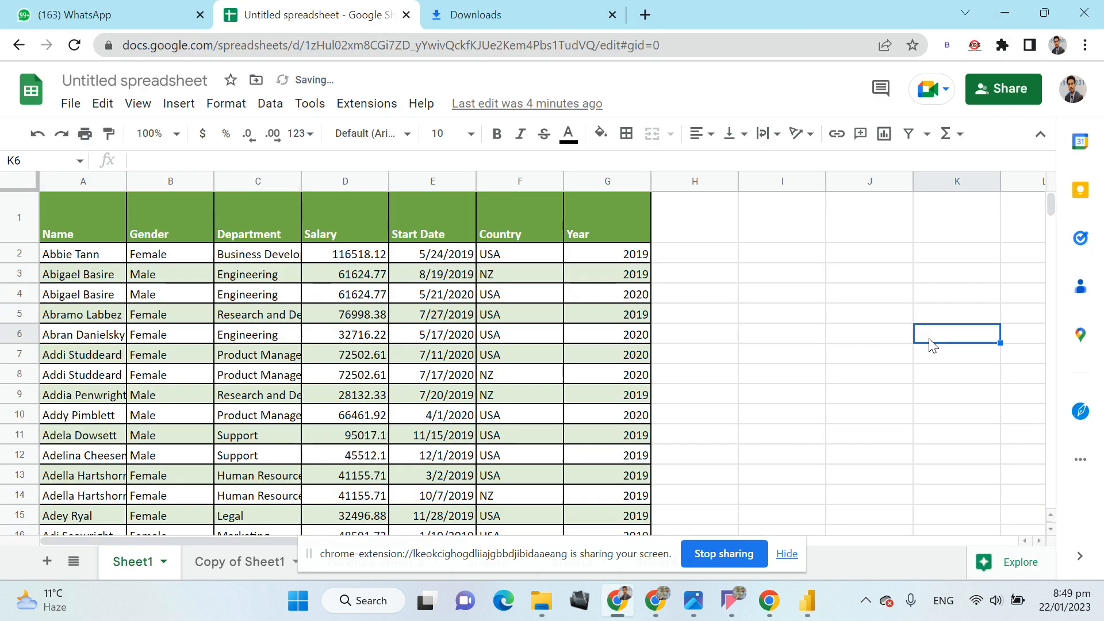
- Hide the screen-sharing bar, select the data columns A to G and open Explore for them
{"action": "left_click", "coordinate": [786, 554]}
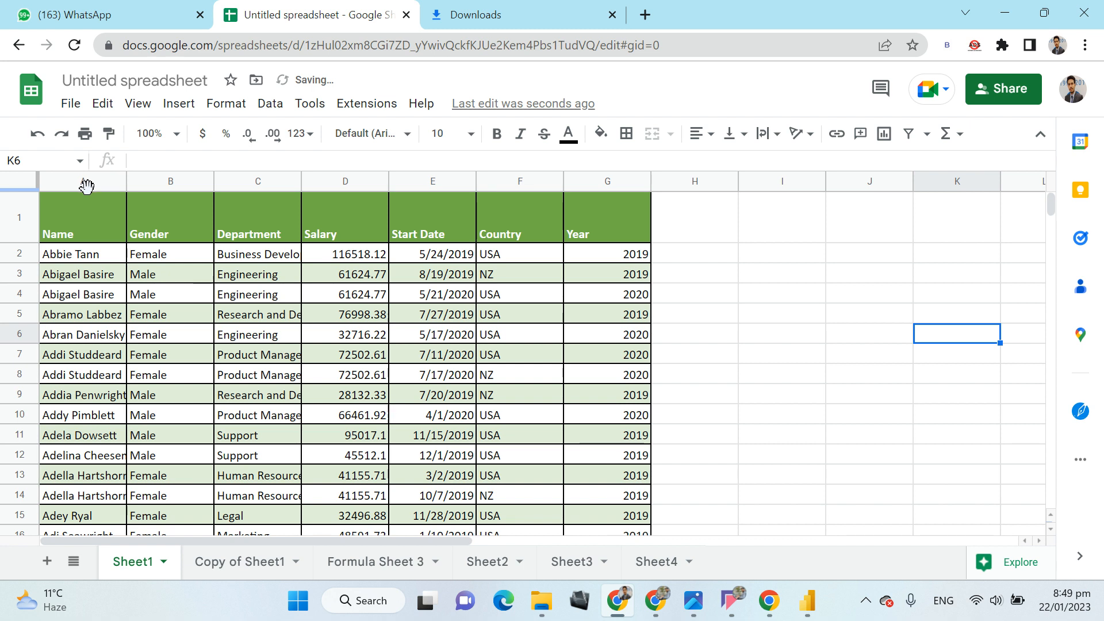
{"action": "left_click_drag", "start_coordinate": [88, 184], "coordinate": [600, 176]}
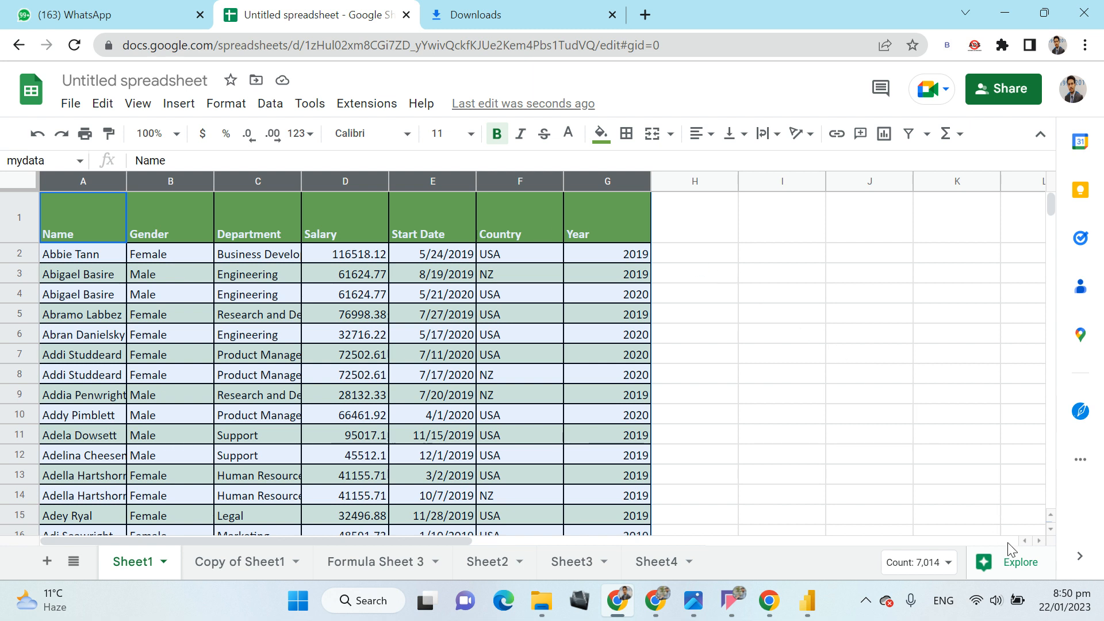
{"action": "left_click", "coordinate": [1017, 573]}
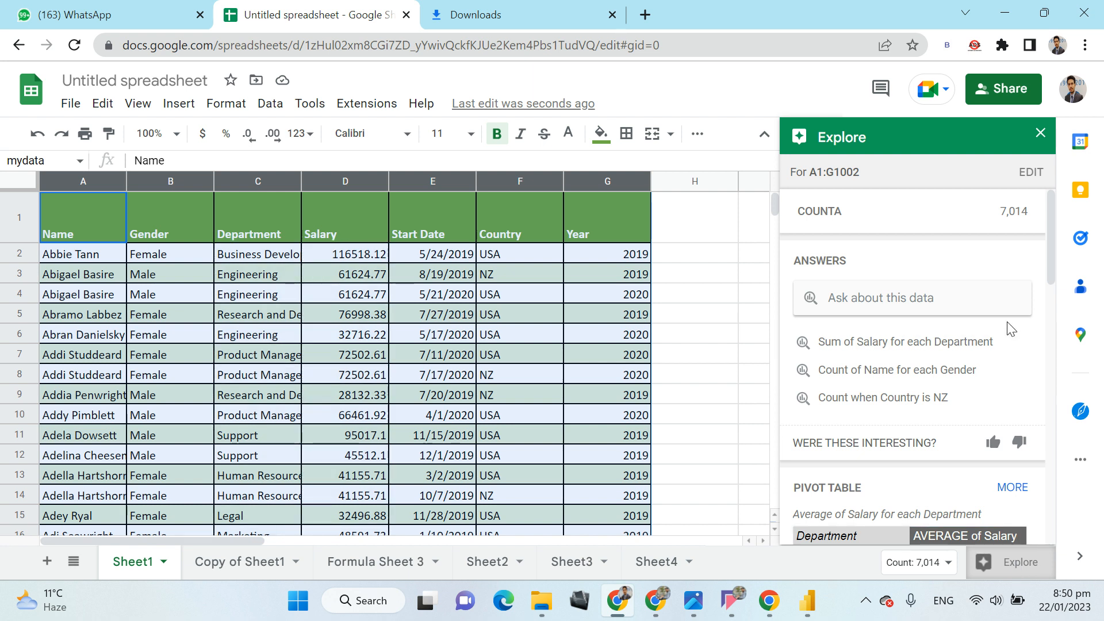
- Examine Explore's suggested questions, the average salary pivot table by department, and the salary, department and gender charts
{"action": "scroll", "coordinate": [1006, 333], "scroll_direction": "down", "scroll_amount": 5}
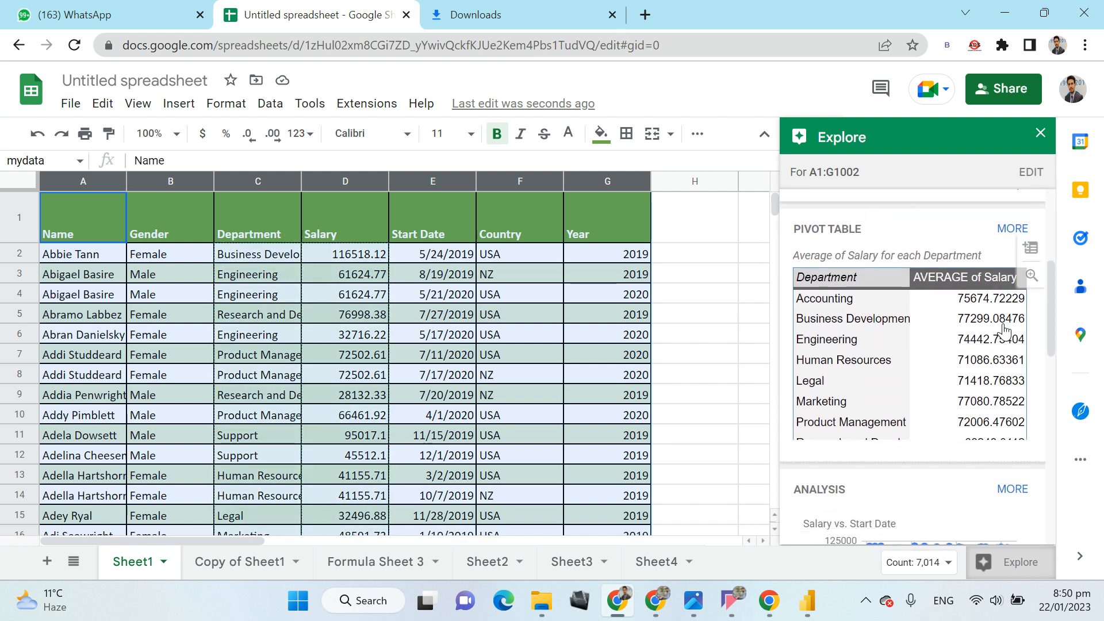
{"action": "scroll", "coordinate": [891, 348], "scroll_direction": "down", "scroll_amount": 2}
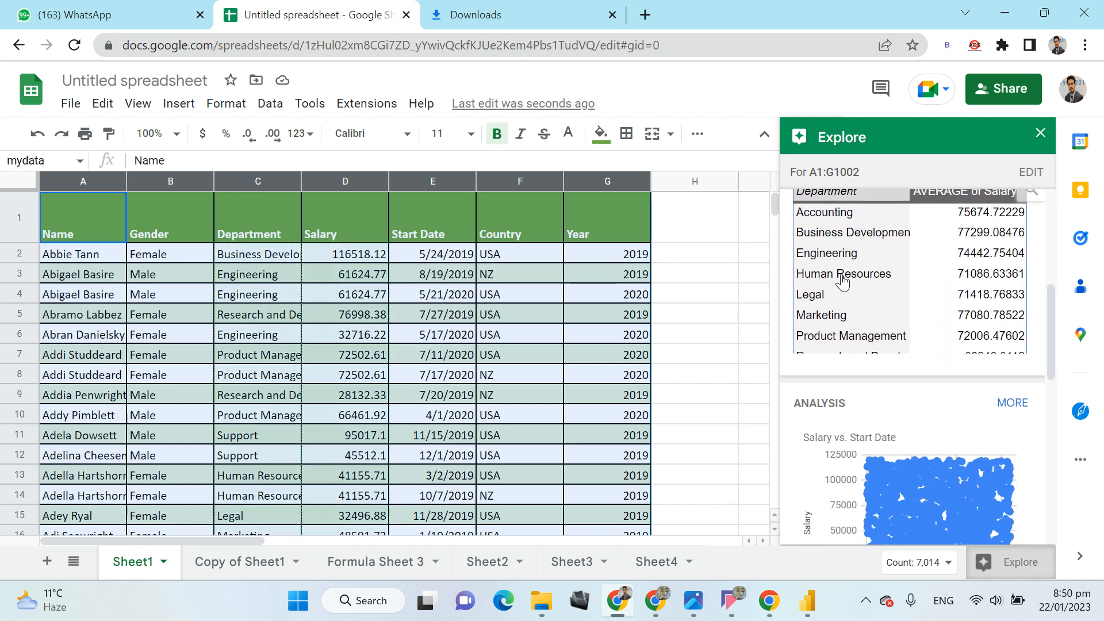
{"action": "scroll", "coordinate": [842, 283], "scroll_direction": "up", "scroll_amount": 2}
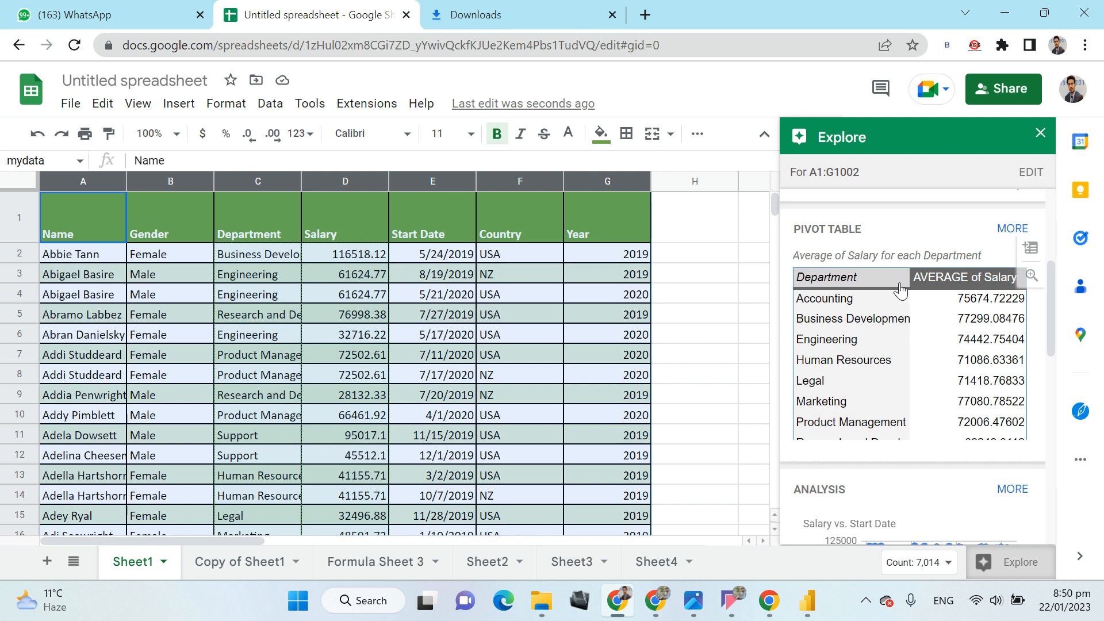
{"action": "scroll", "coordinate": [901, 291], "scroll_direction": "down", "scroll_amount": 5}
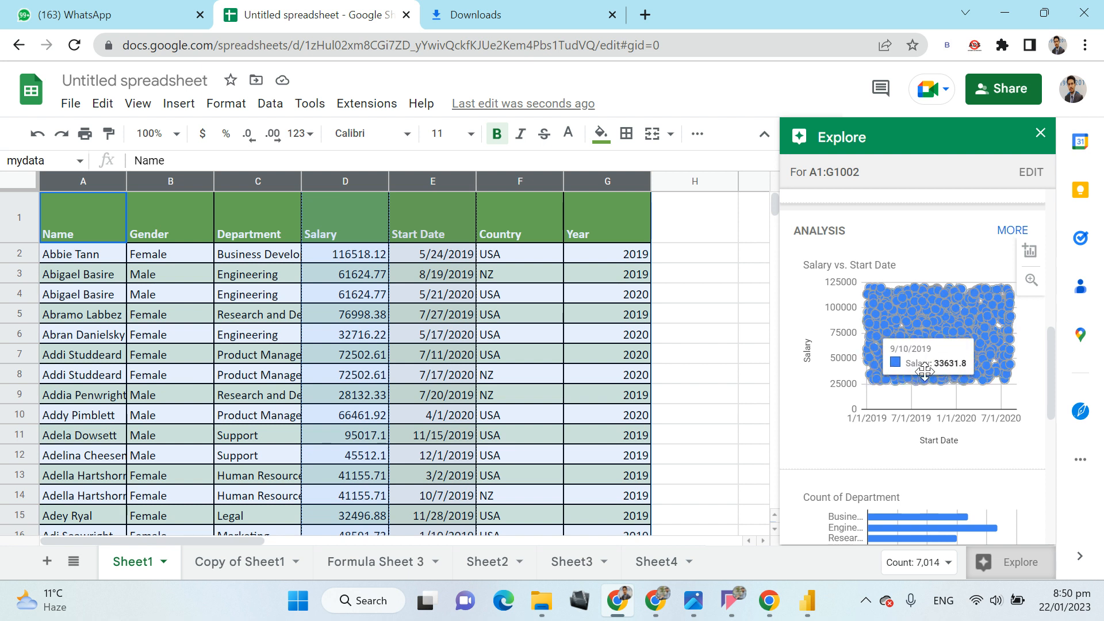
{"action": "scroll", "coordinate": [925, 372], "scroll_direction": "down", "scroll_amount": 3}
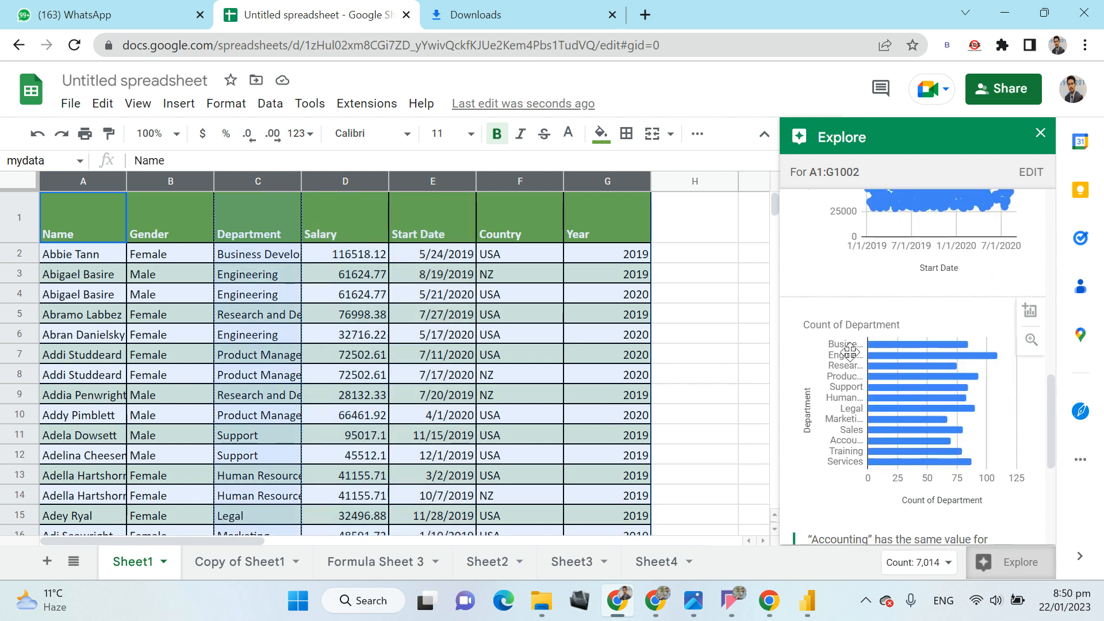
{"action": "mouse_move", "coordinate": [936, 445]}
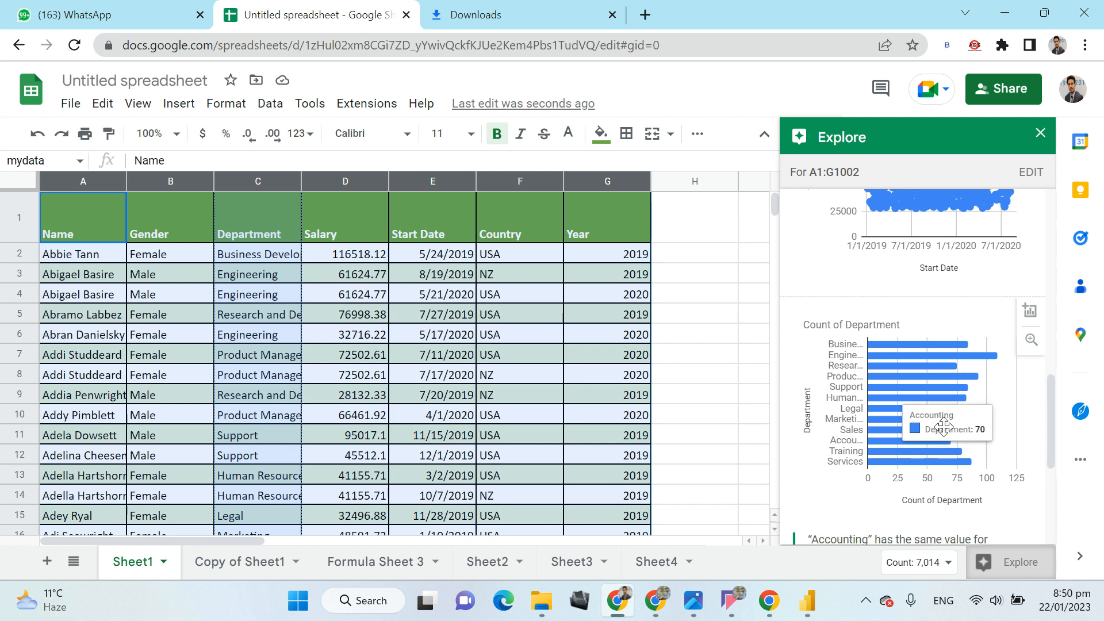
{"action": "scroll", "coordinate": [936, 444], "scroll_direction": "down", "scroll_amount": 5}
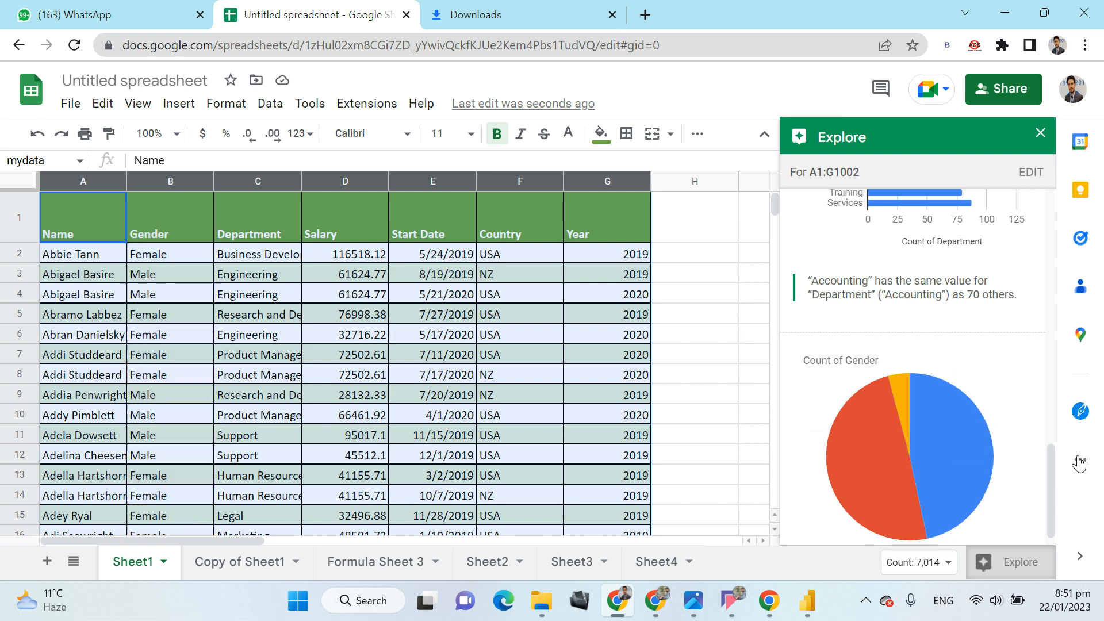
{"action": "scroll", "coordinate": [919, 397], "scroll_direction": "up", "scroll_amount": 10}
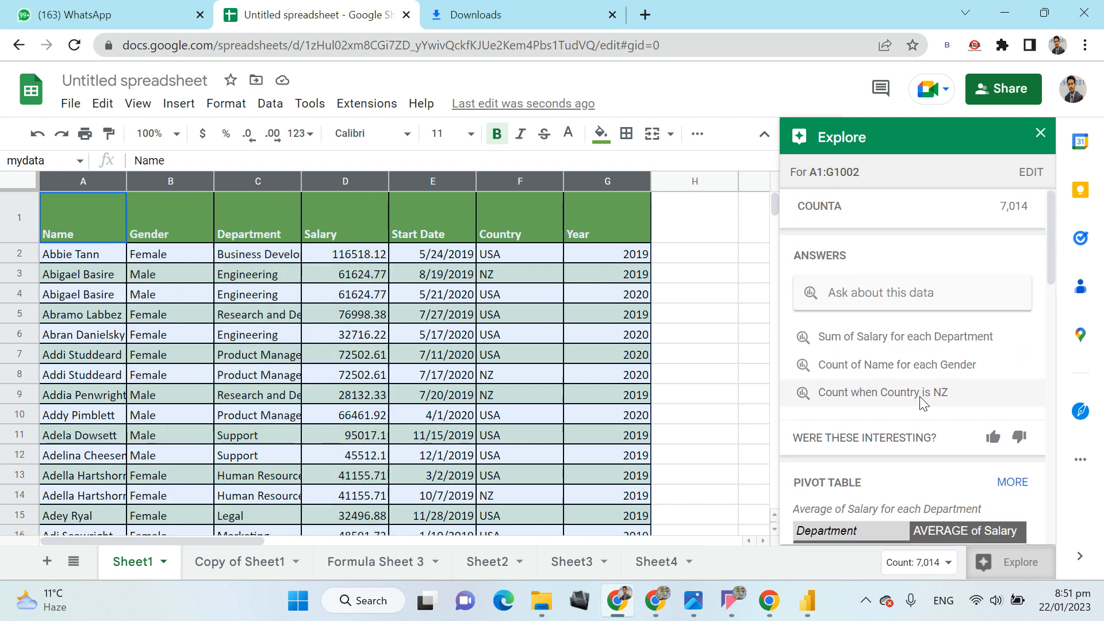
{"action": "scroll", "coordinate": [920, 401], "scroll_direction": "down", "scroll_amount": 7}
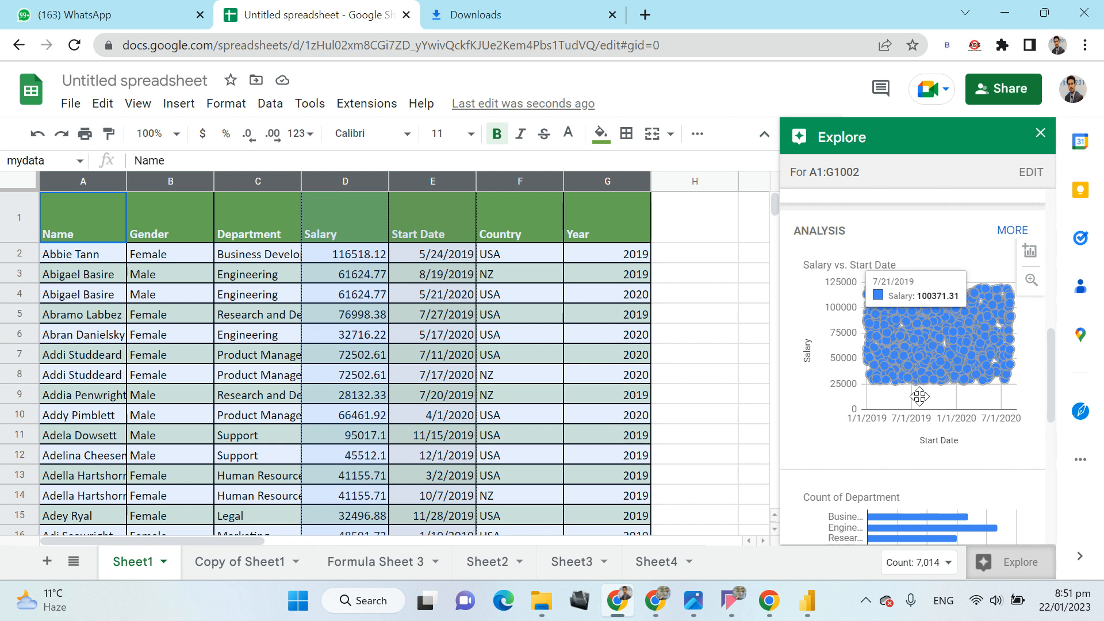
{"action": "scroll", "coordinate": [1023, 392], "scroll_direction": "up", "scroll_amount": 8}
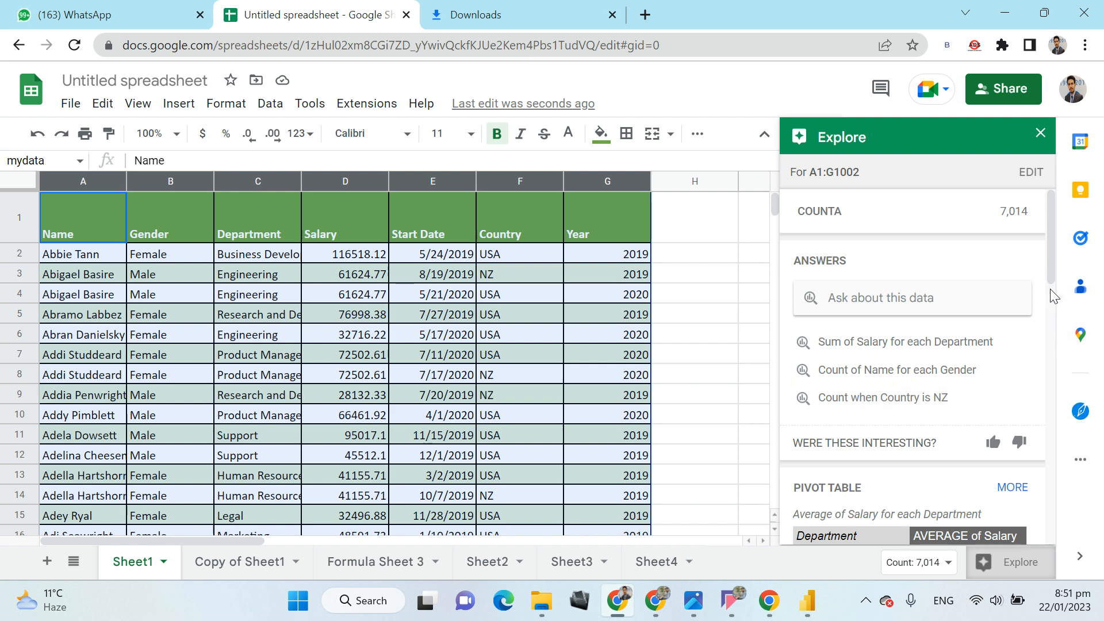
{"action": "left_click_drag", "start_coordinate": [1050, 263], "coordinate": [1044, 219]}
- Ask Explore the question "highest paid salary by gender" about the selected data
{"action": "left_click", "coordinate": [927, 295]}
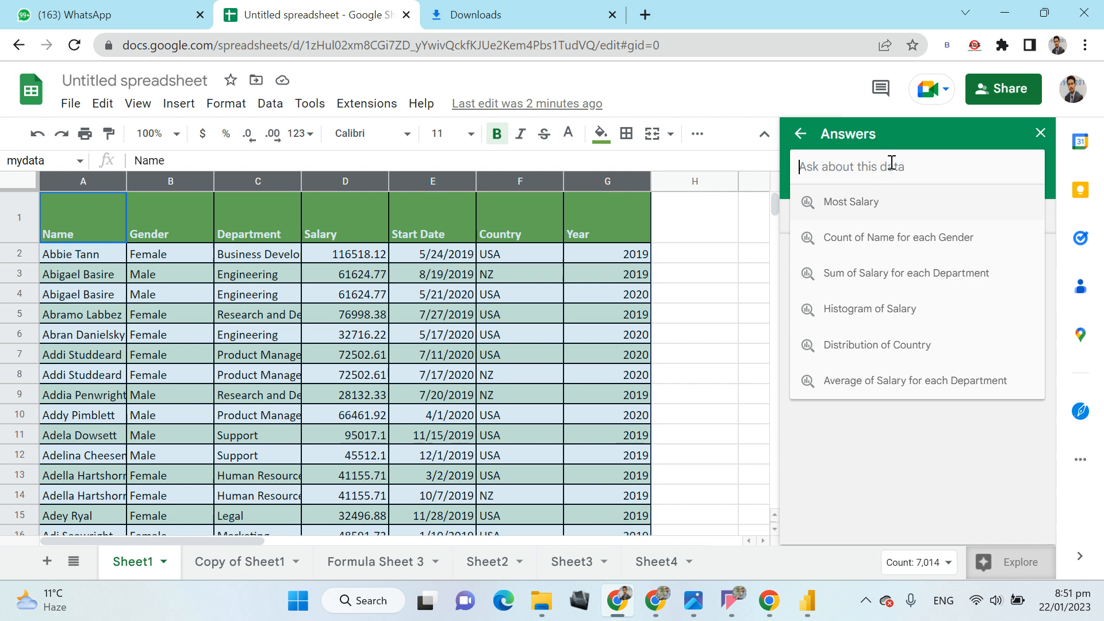
{"action": "type", "text": "hi"}
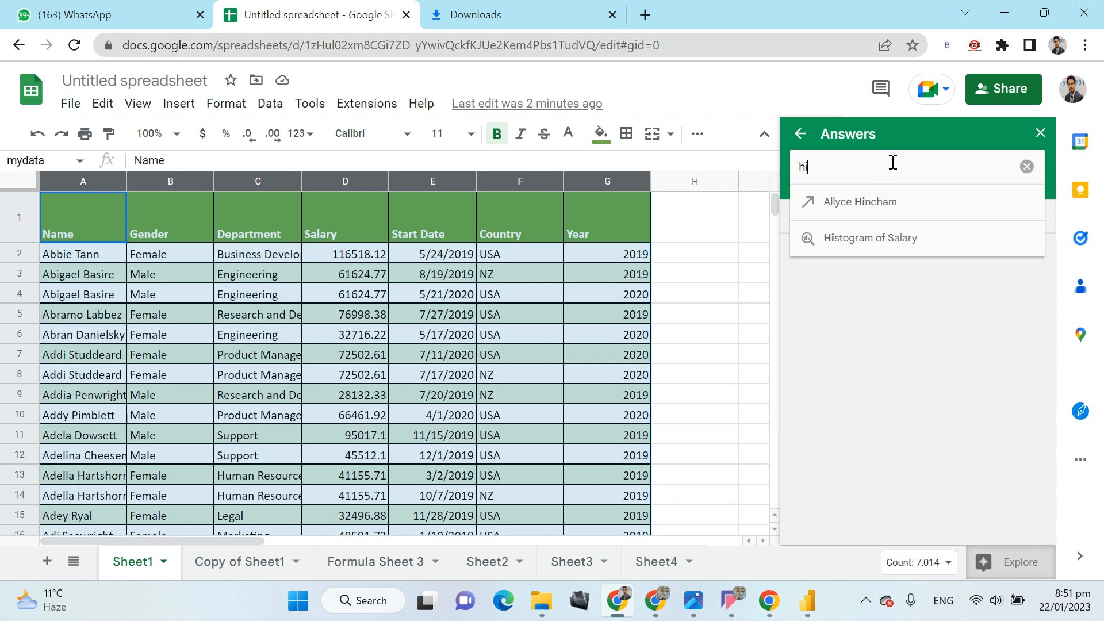
{"action": "type", "text": "ghest paid sl"}
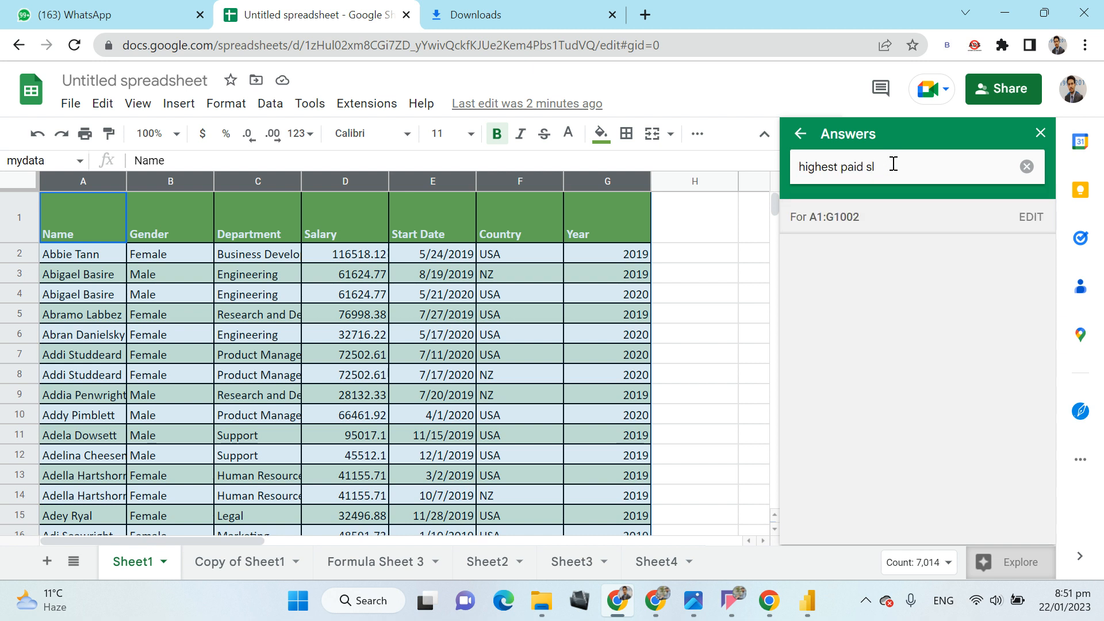
{"action": "type", "text": "aryalary by gender"}
{"action": "key", "text": "Return"}
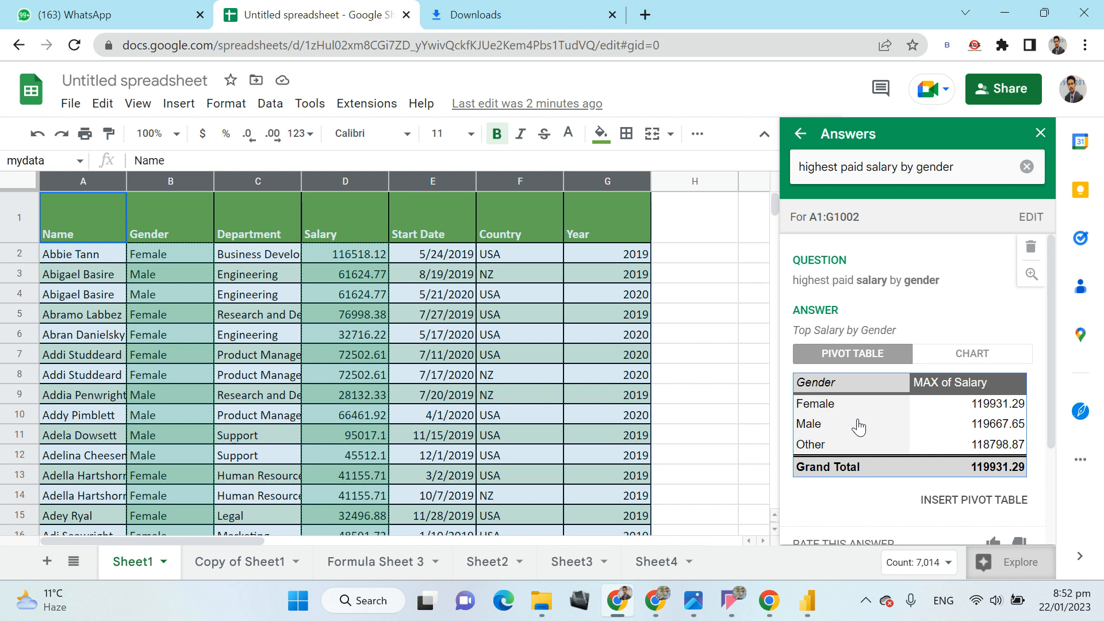
- Narrow the Explore question to "highest paid salary by gender 2020" and submit it
{"action": "left_click", "coordinate": [964, 167]}
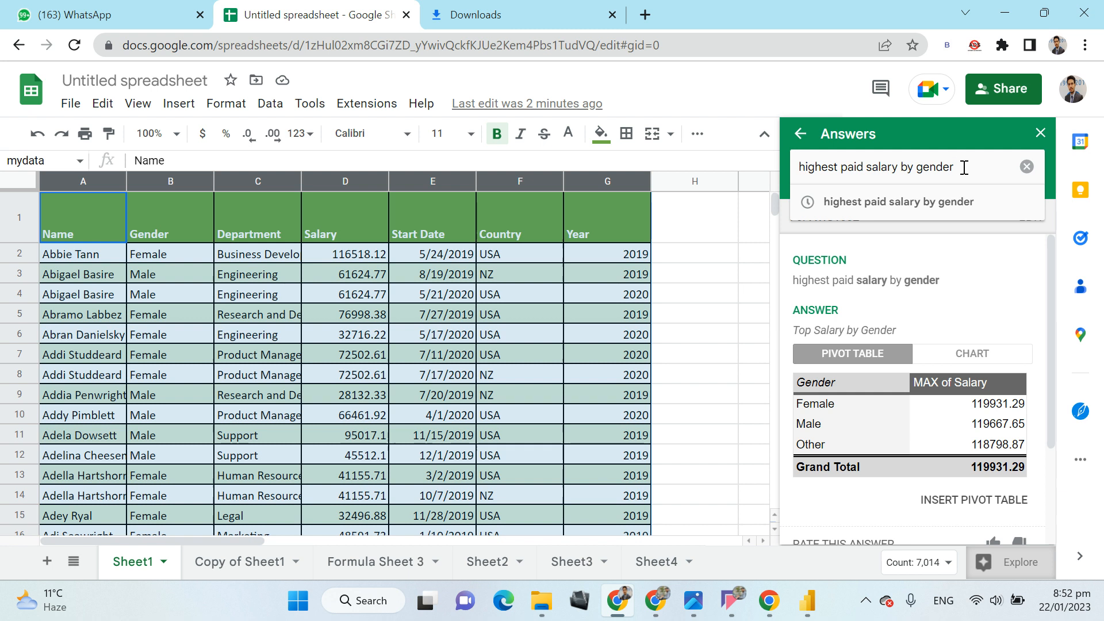
{"action": "type", "text": "2022"}
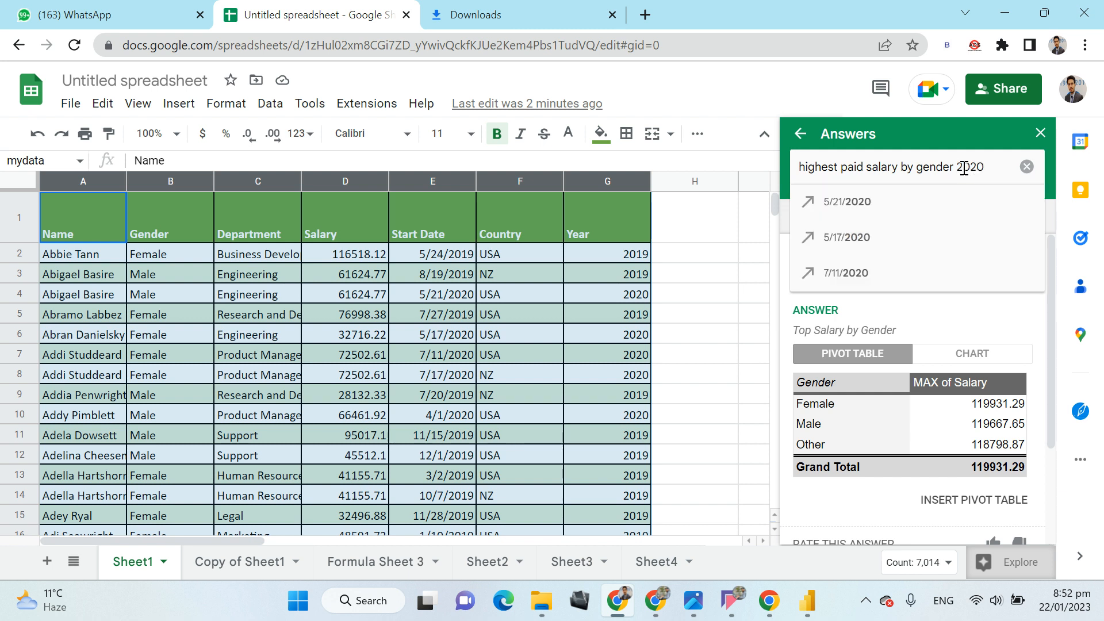
{"action": "key", "text": "Return"}
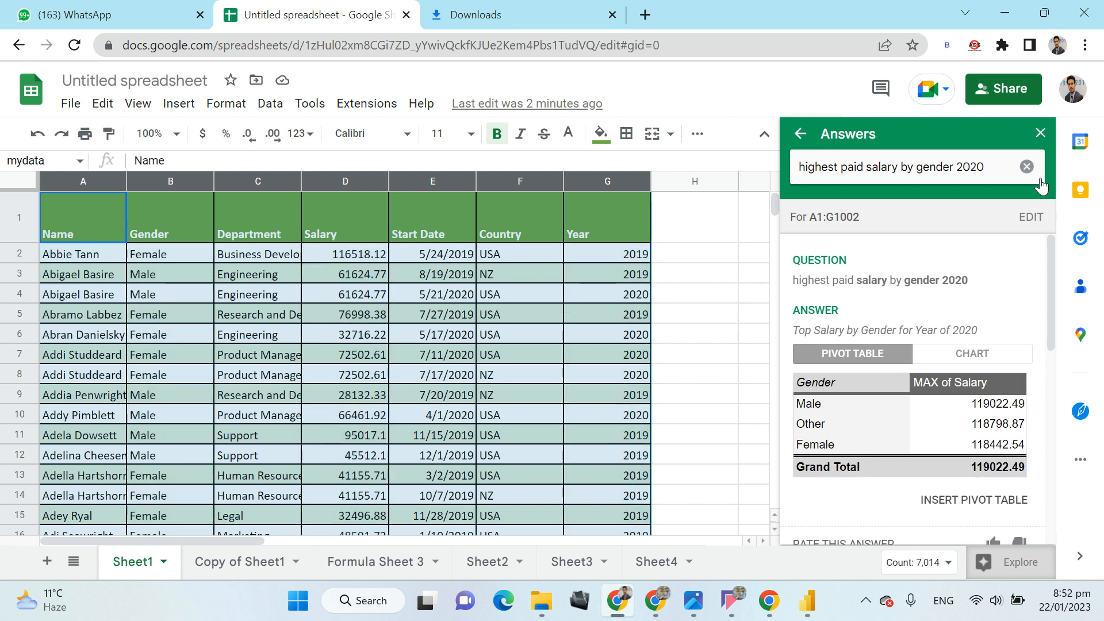
- Replace the Explore question with "average salary of male country" and get its answer
{"action": "left_click", "coordinate": [987, 166]}
{"action": "left_click_drag", "start_coordinate": [987, 166], "coordinate": [742, 158]}
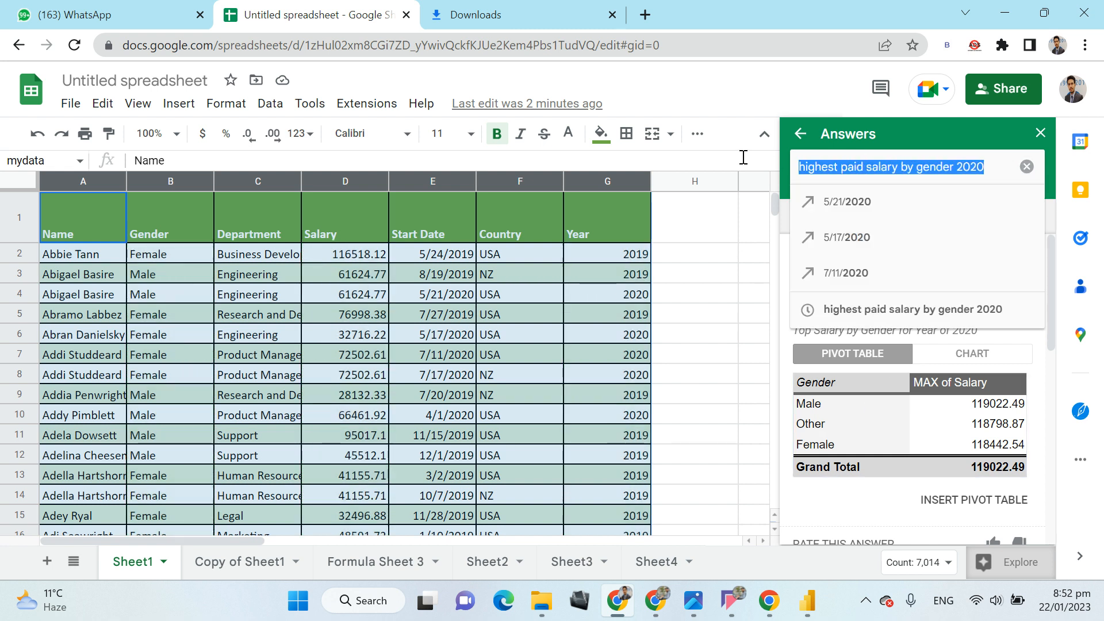
{"action": "key", "text": "BackSpace"}
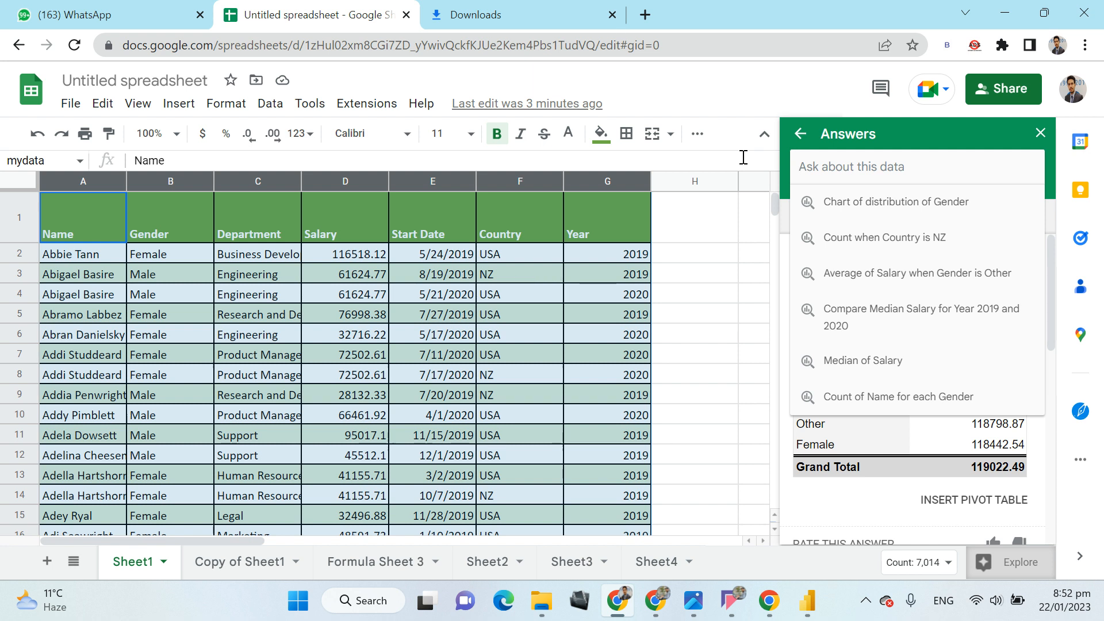
{"action": "type", "text": "ave"}
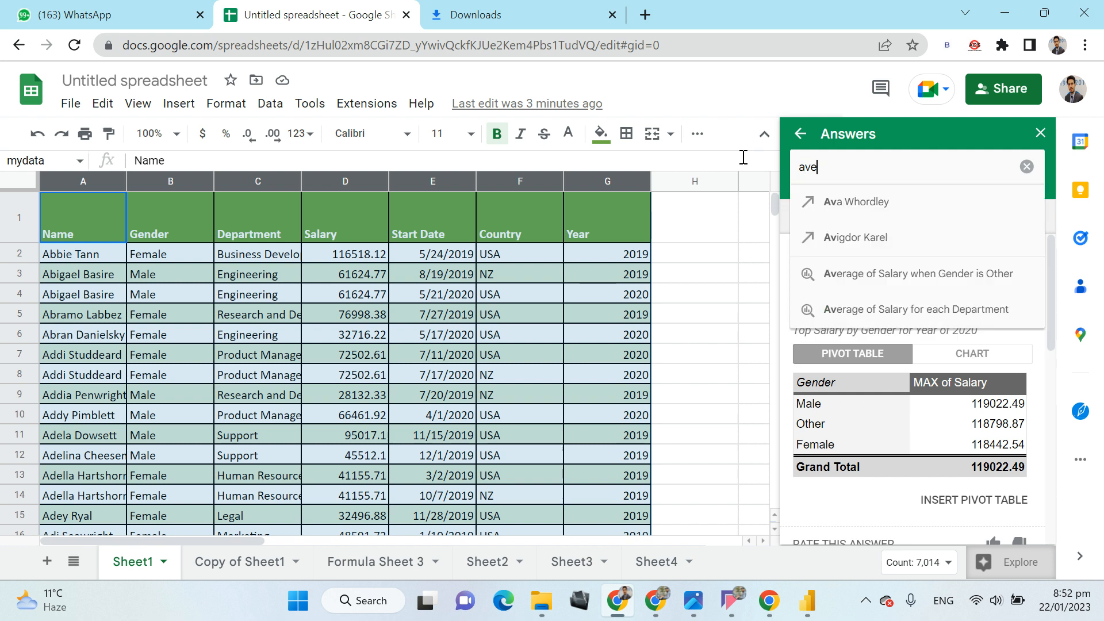
{"action": "type", "text": "rage salary "}
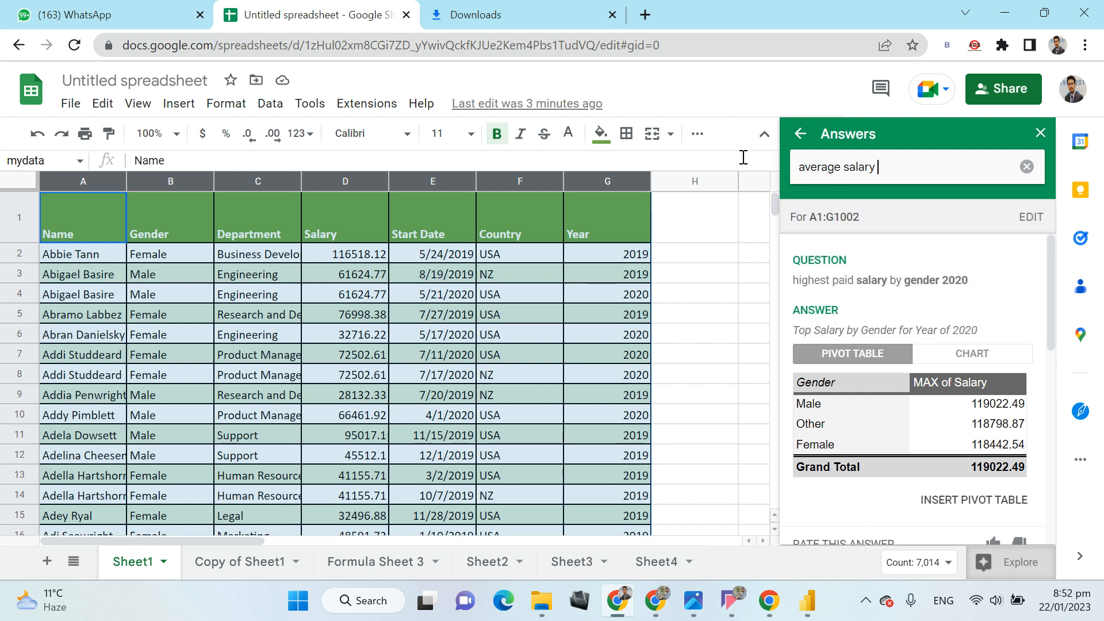
{"action": "type", "text": "of male"}
{"action": "type", "text": "country"}
{"action": "key", "text": "Return"}
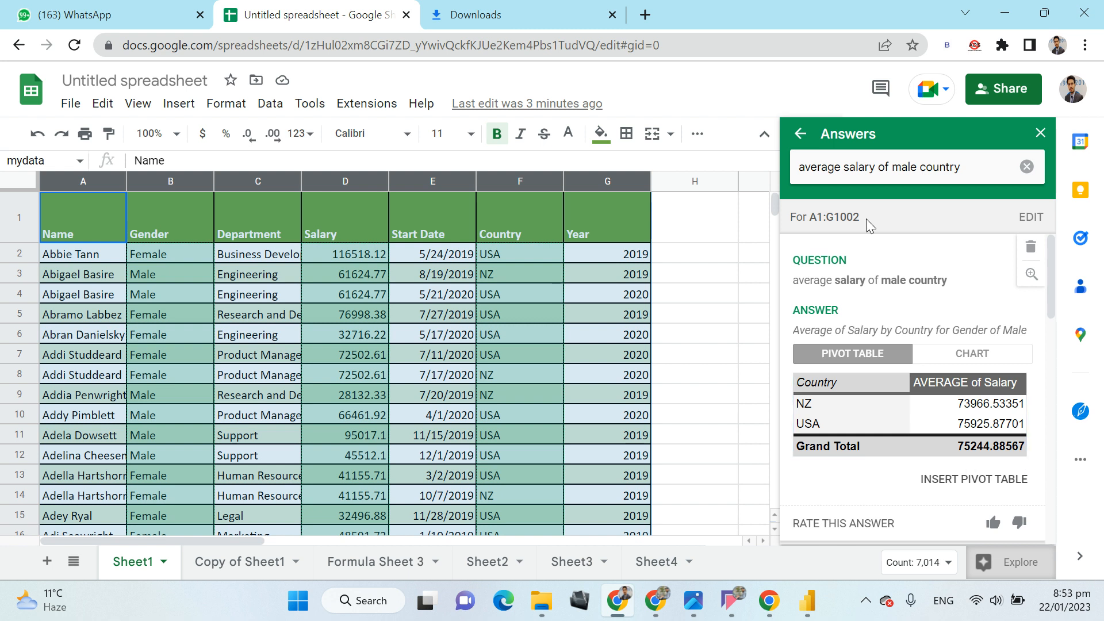
- Ask Explore "total salary paid" in place of the average salary question
{"action": "left_click_drag", "start_coordinate": [959, 167], "coordinate": [745, 200]}
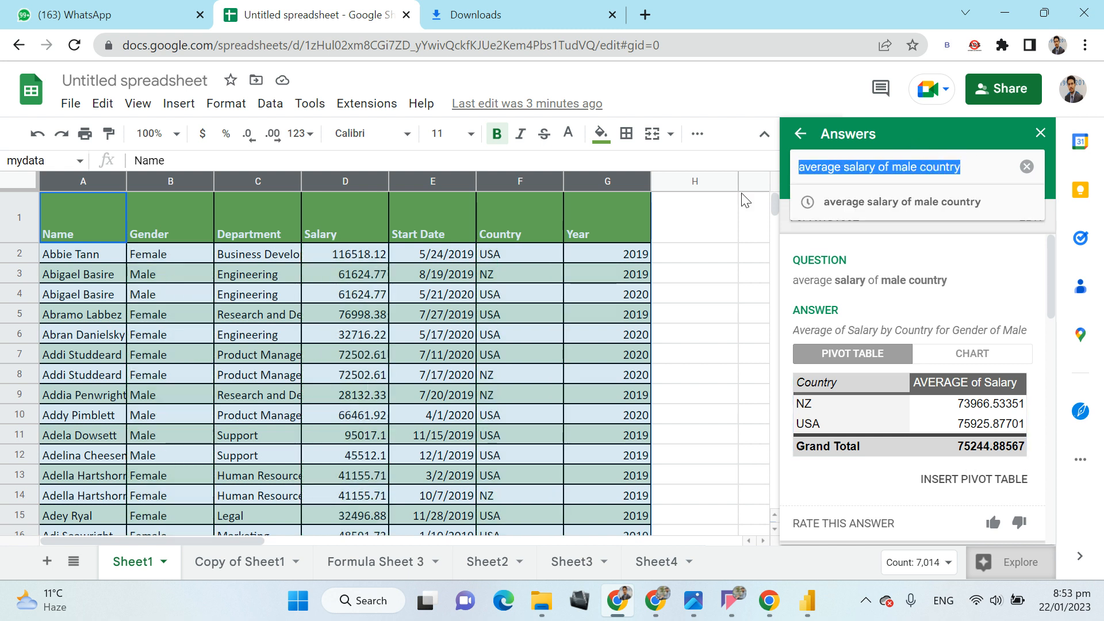
{"action": "type", "text": "total"}
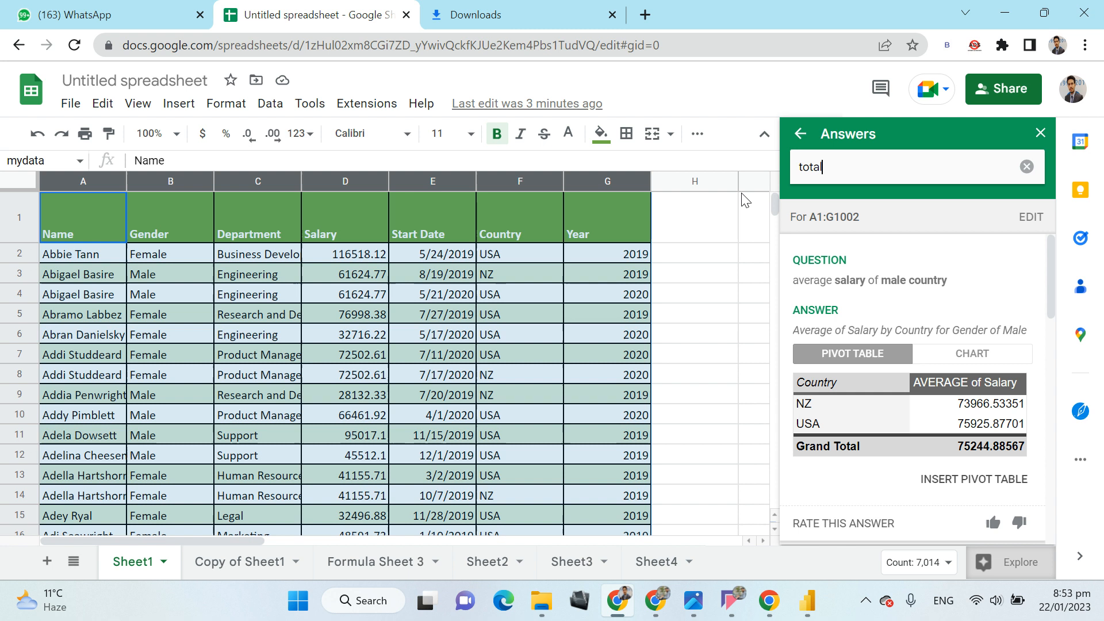
{"action": "type", "text": " salry"}
{"action": "key", "text": "BackSpace"}
{"action": "key", "text": "BackSpace"}
{"action": "key", "text": "BackSpace"}
{"action": "type", "text": "ar"}
{"action": "key", "text": "BackSpace"}
{"action": "type", "text": "y paid"}
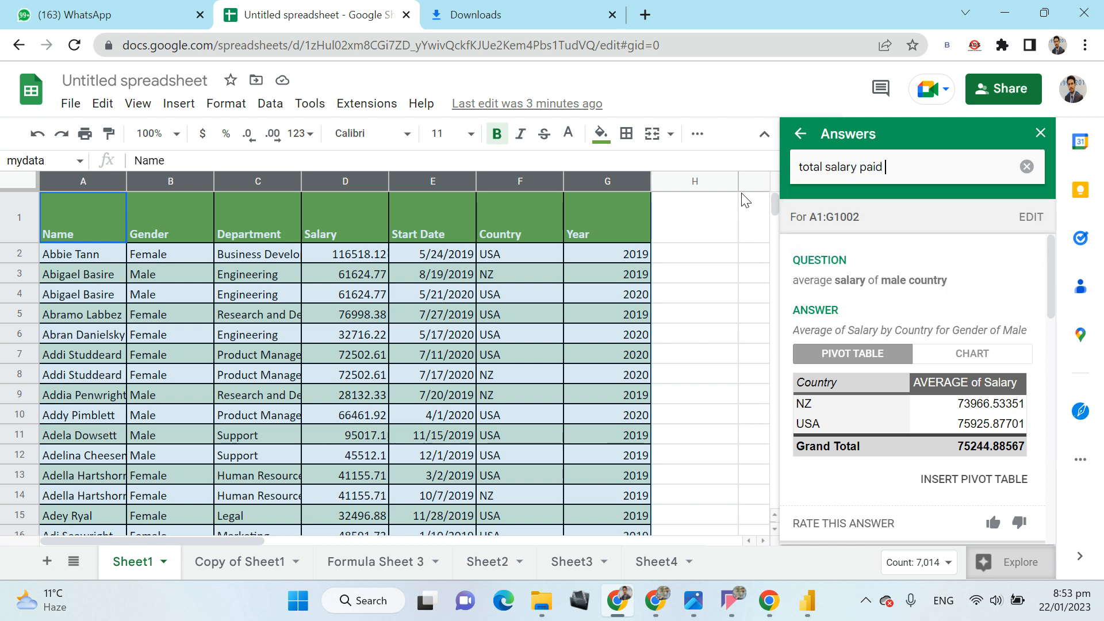
{"action": "key", "text": "Return"}
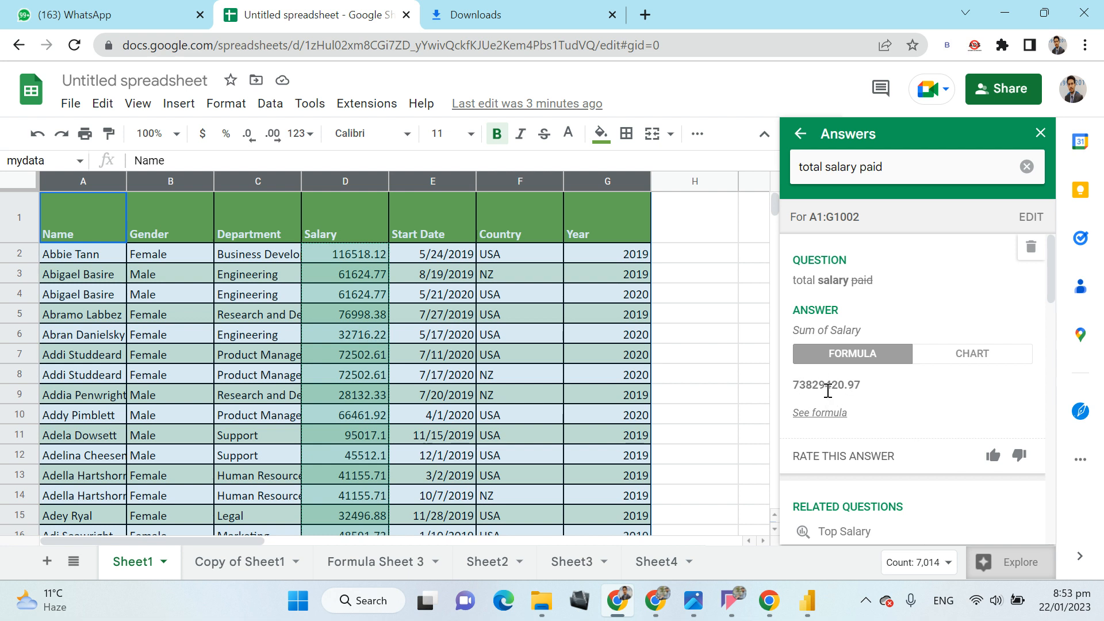
- Ask Explore "total salary paid by years" and then "total salary paid Nz"
{"action": "left_click", "coordinate": [917, 171]}
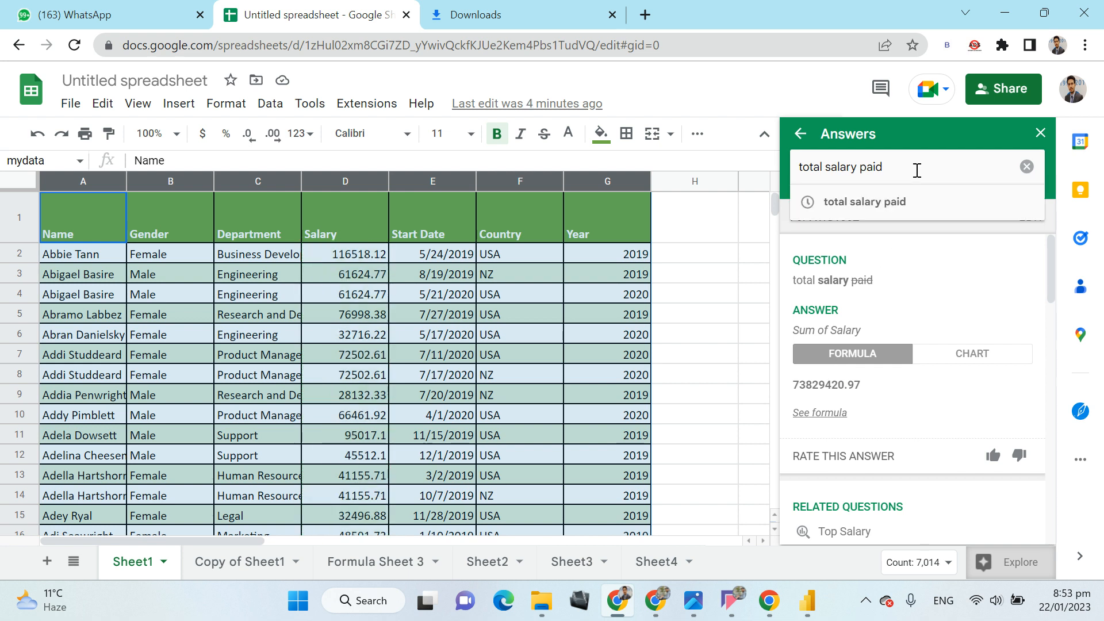
{"action": "type", "text": "by years"}
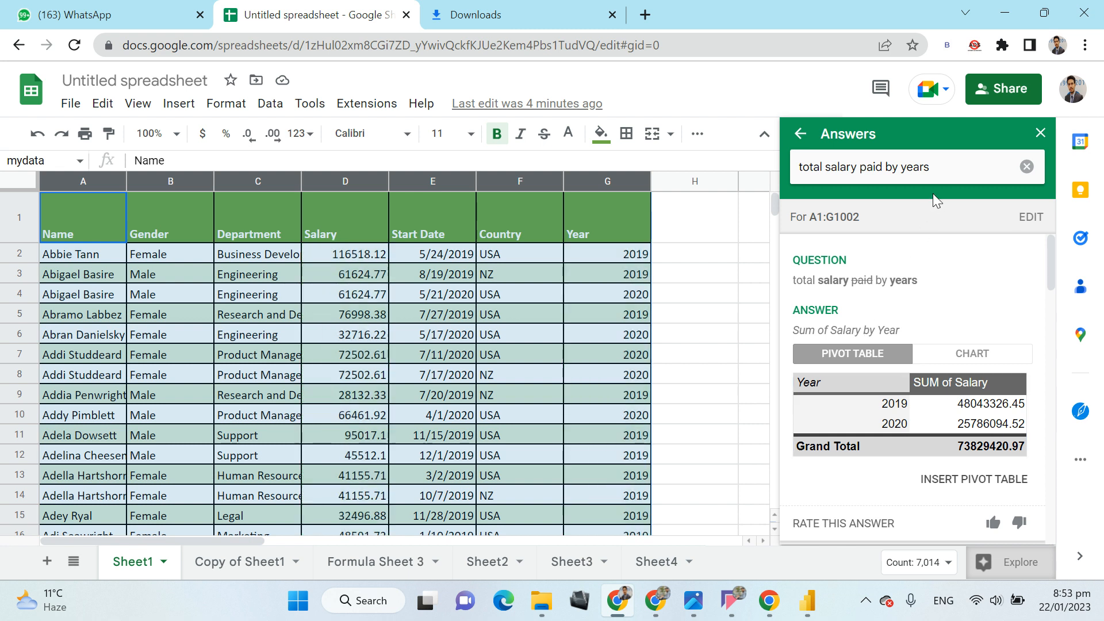
{"action": "left_click", "coordinate": [940, 168]}
{"action": "left_click_drag", "start_coordinate": [939, 168], "coordinate": [889, 171]}
{"action": "key", "text": "BackSpace"}
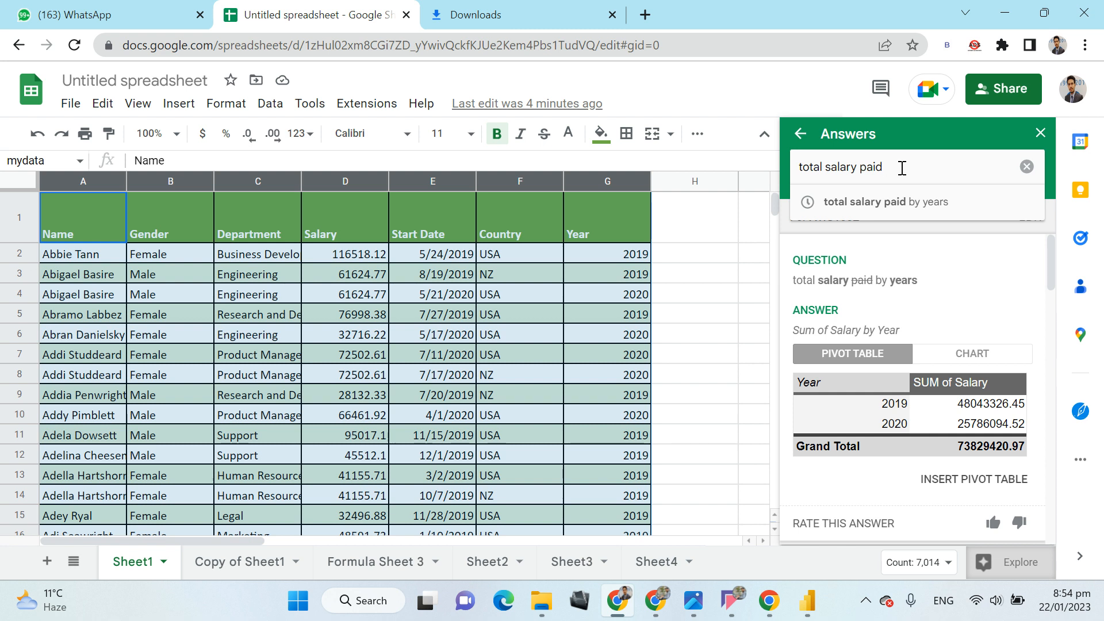
{"action": "type", "text": "Nz"}
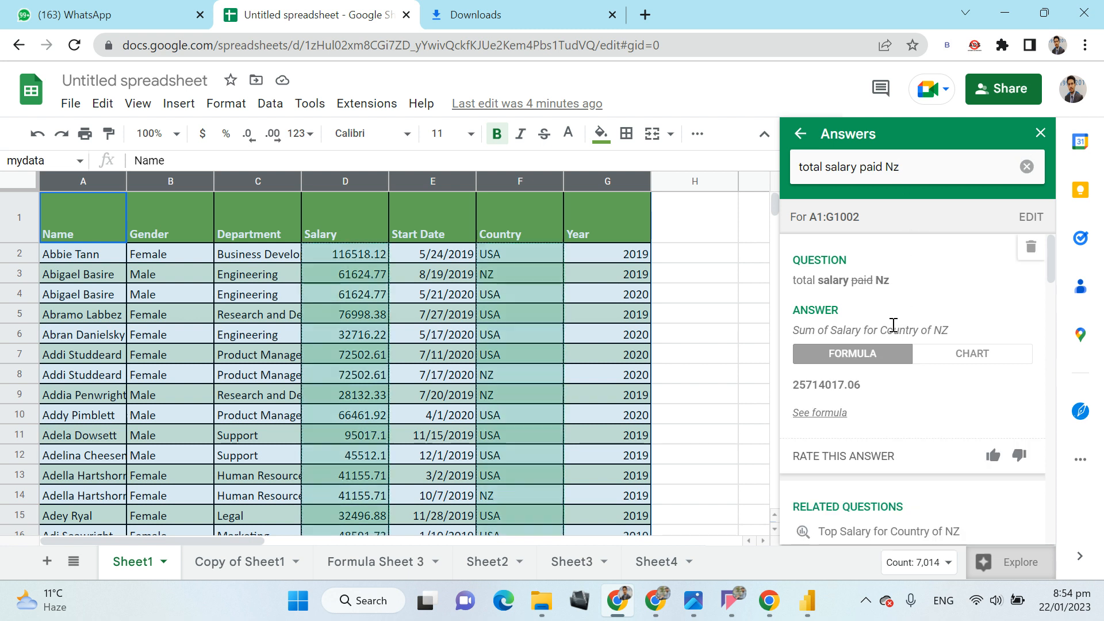
- Clear the total salary question, ask Explore "total no of country" and highlight the resulting count
{"action": "left_click", "coordinate": [931, 168]}
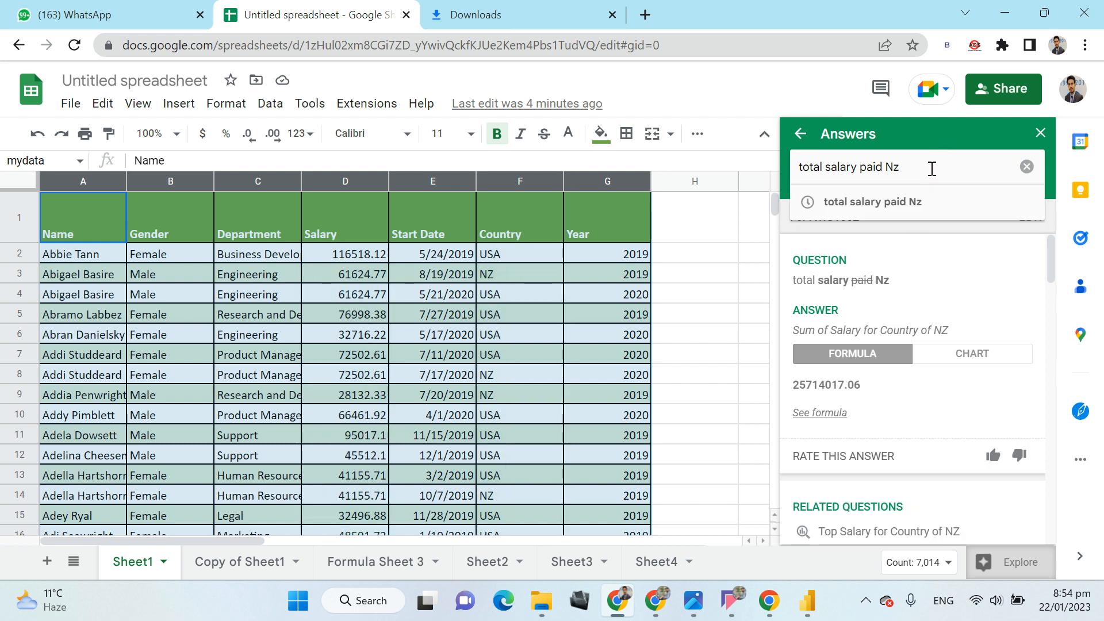
{"action": "key", "text": "BackSpace"}
{"action": "key", "text": "BackSpace"}
{"action": "type", "text": "cou"}
{"action": "key", "text": "BackSpace"}
{"action": "key", "text": "BackSpace"}
{"action": "key", "text": "BackSpace"}
{"action": "key", "text": "BackSpace"}
{"action": "key", "text": "BackSpace"}
{"action": "key", "text": "BackSpace"}
{"action": "key", "text": "BackSpace"}
{"action": "key", "text": "BackSpace"}
{"action": "key", "text": "BackSpace"}
{"action": "key", "text": "BackSpace"}
{"action": "key", "text": "BackSpace"}
{"action": "key", "text": "BackSpace"}
{"action": "key", "text": "BackSpace"}
{"action": "key", "text": "BackSpace"}
{"action": "key", "text": "BackSpace"}
{"action": "key", "text": "BackSpace"}
{"action": "key", "text": "BackSpace"}
{"action": "key", "text": "BackSpace"}
{"action": "key", "text": "BackSpace"}
{"action": "key", "text": "BackSpace"}
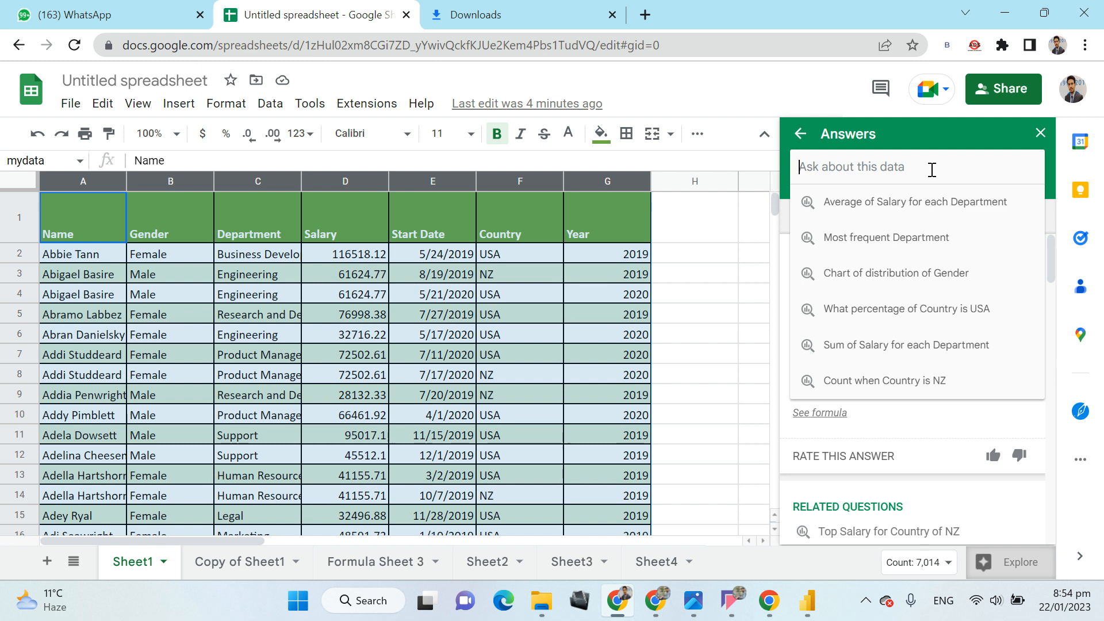
{"action": "type", "text": "total no of country"}
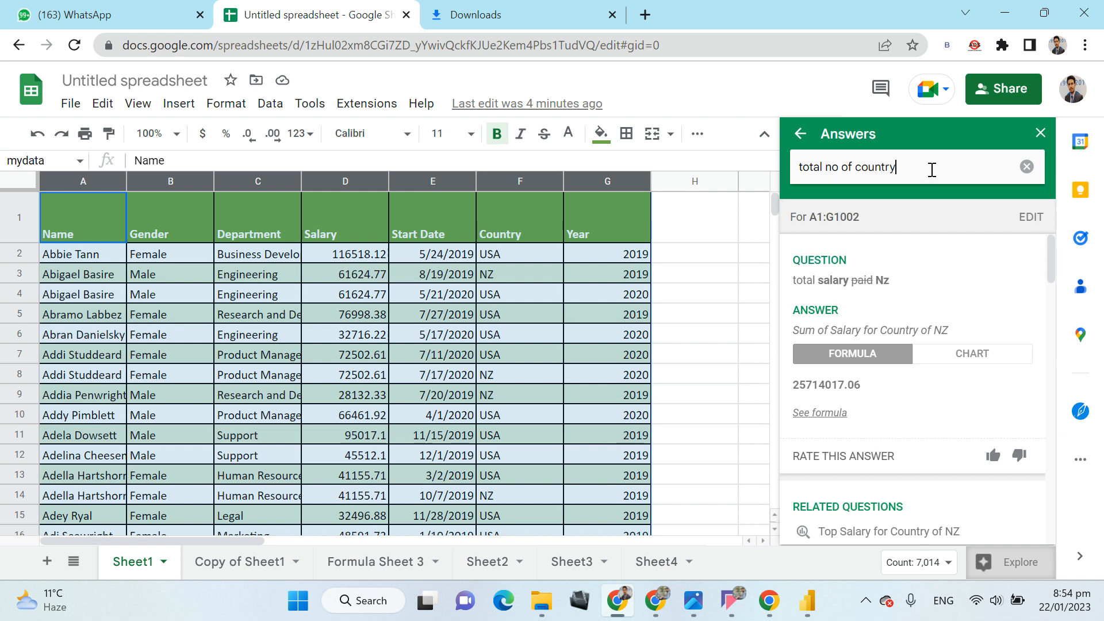
{"action": "key", "text": "Return"}
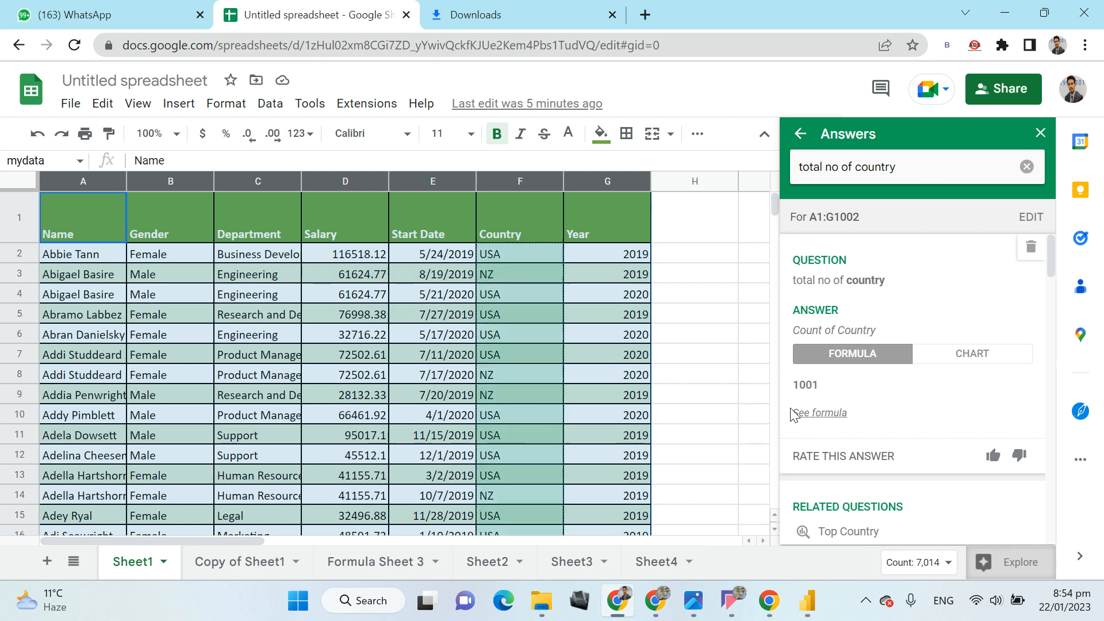
{"action": "left_click_drag", "start_coordinate": [829, 387], "coordinate": [794, 387]}
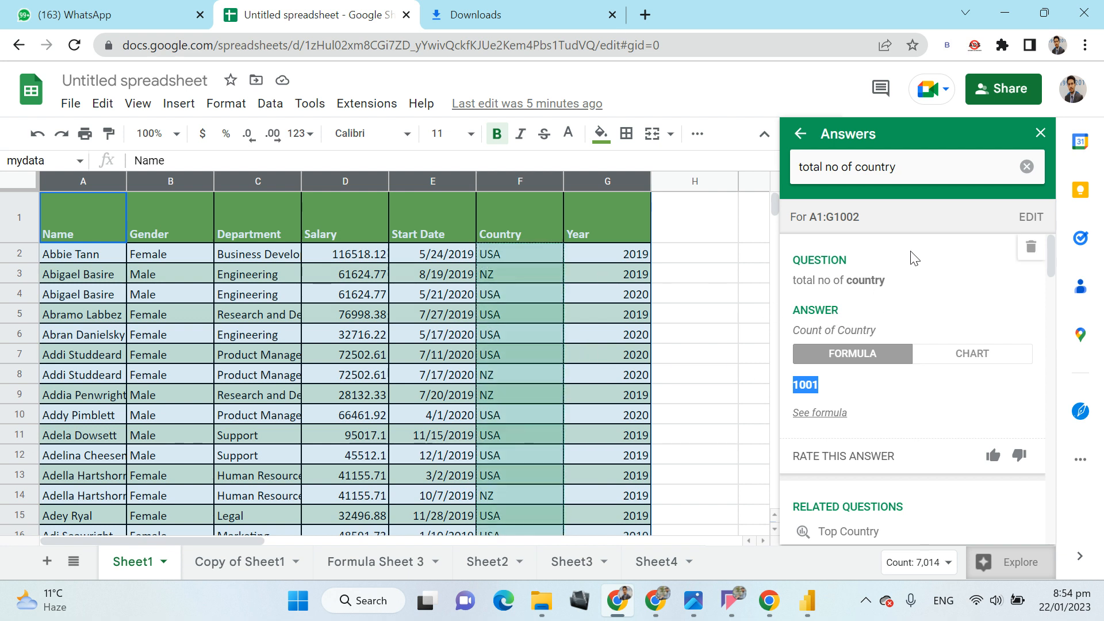
- Change the country question to "unique total no of country", submit it and highlight the answer
{"action": "left_click", "coordinate": [914, 163]}
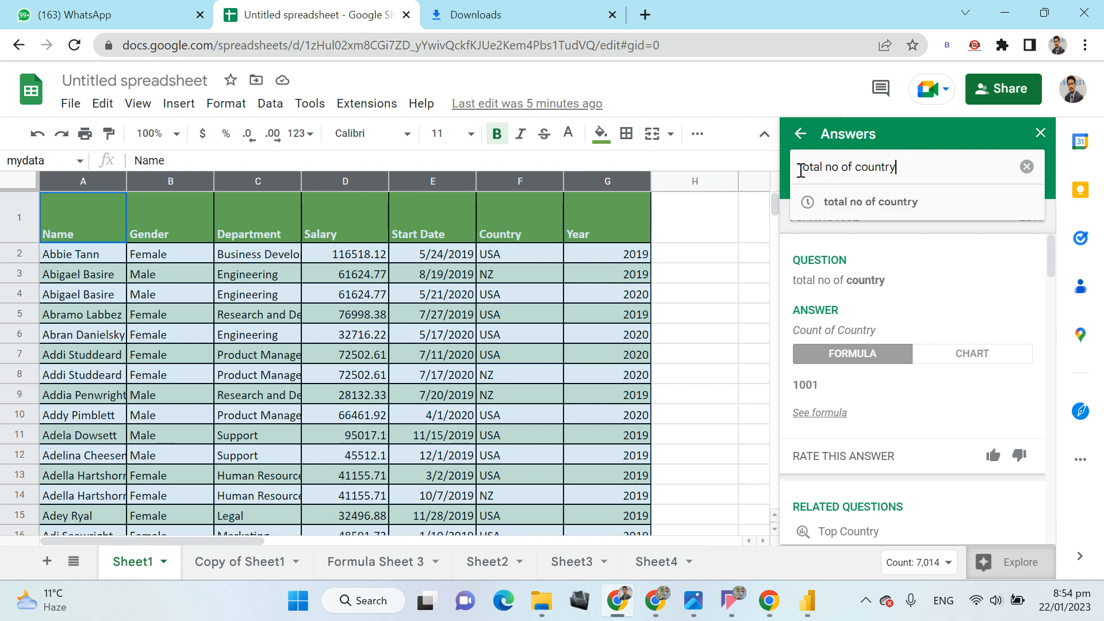
{"action": "type", "text": "in ea"}
{"action": "key", "text": "BackSpace"}
{"action": "key", "text": "BackSpace"}
{"action": "key", "text": "BackSpace"}
{"action": "key", "text": "BackSpace"}
{"action": "key", "text": "BackSpace"}
{"action": "type", "text": "unique"}
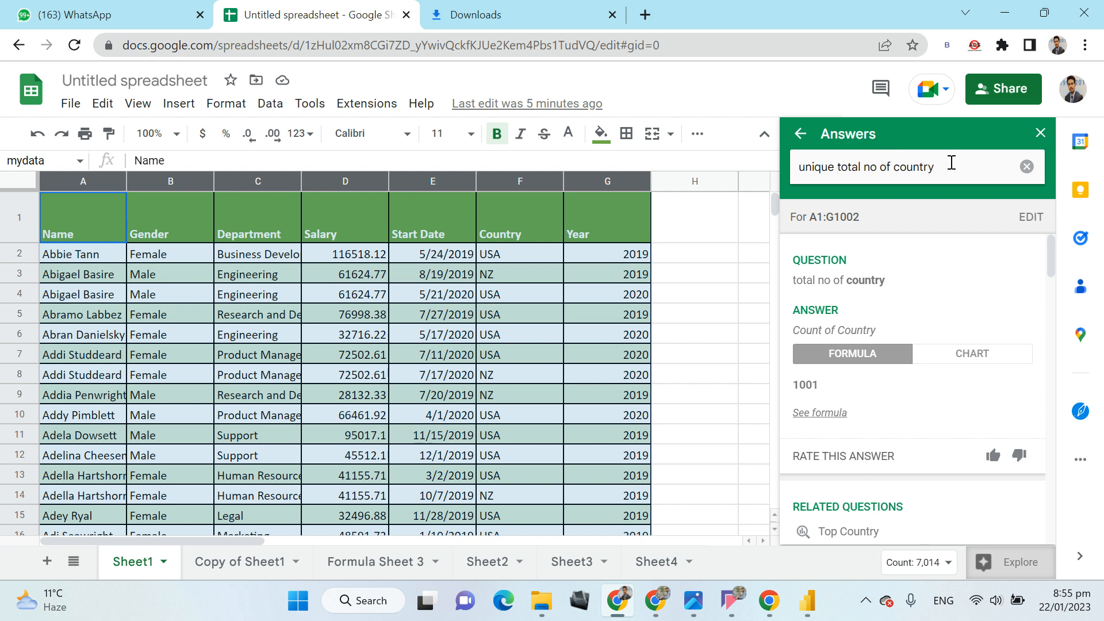
{"action": "key", "text": "Return"}
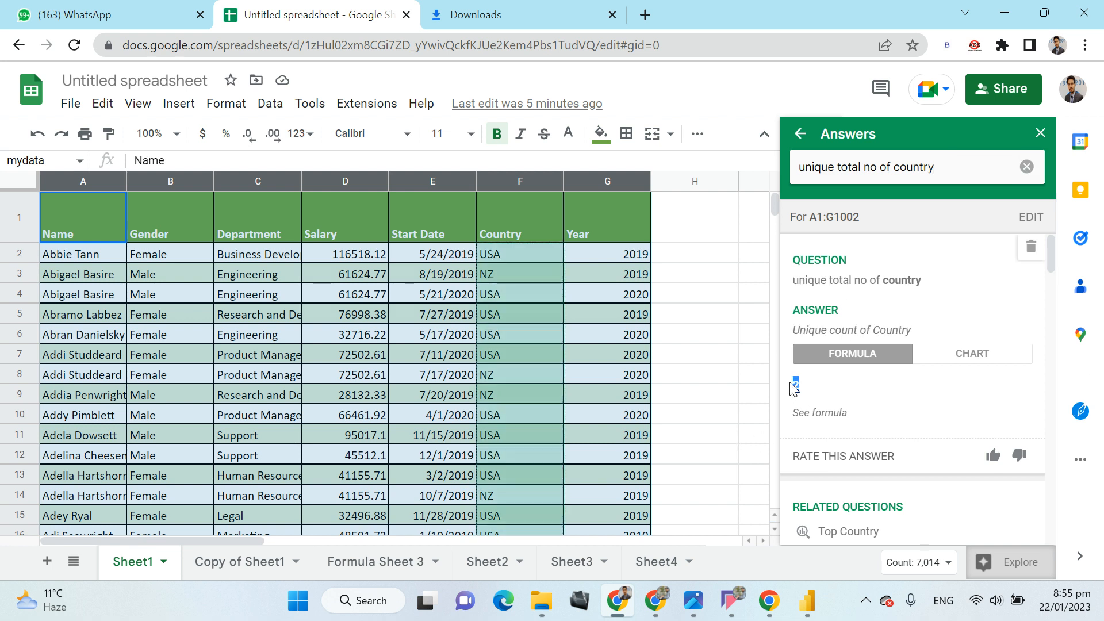
{"action": "left_click_drag", "start_coordinate": [803, 385], "coordinate": [791, 391]}
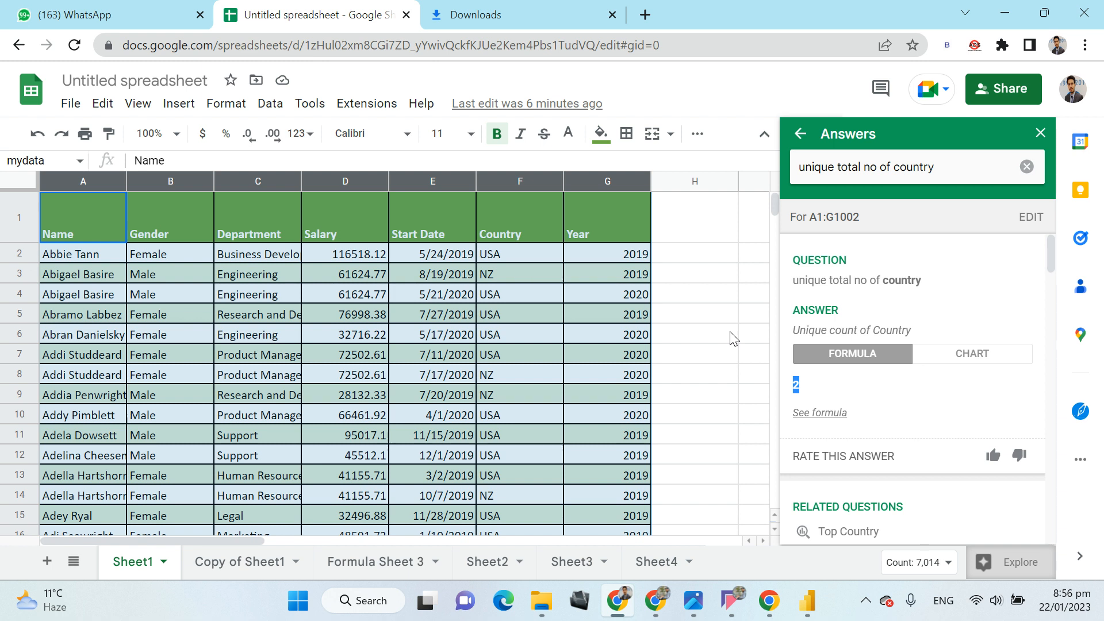
- Clear the country question and request a "line graph of salary by gender" from Explore
{"action": "left_click", "coordinate": [1026, 166]}
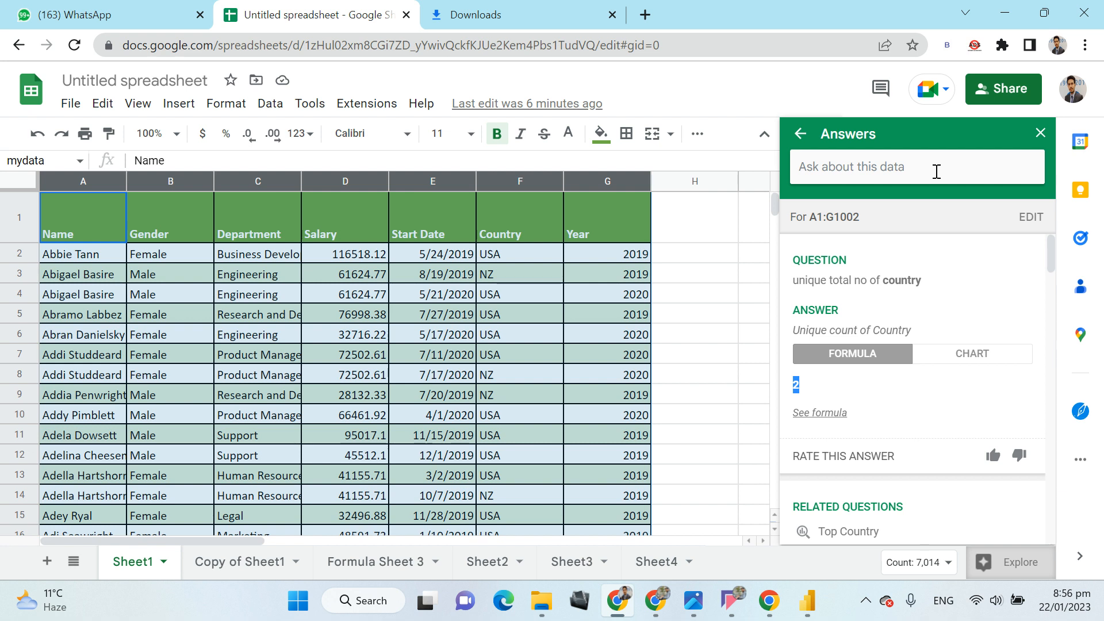
{"action": "left_click", "coordinate": [936, 172]}
{"action": "type", "text": "bar"}
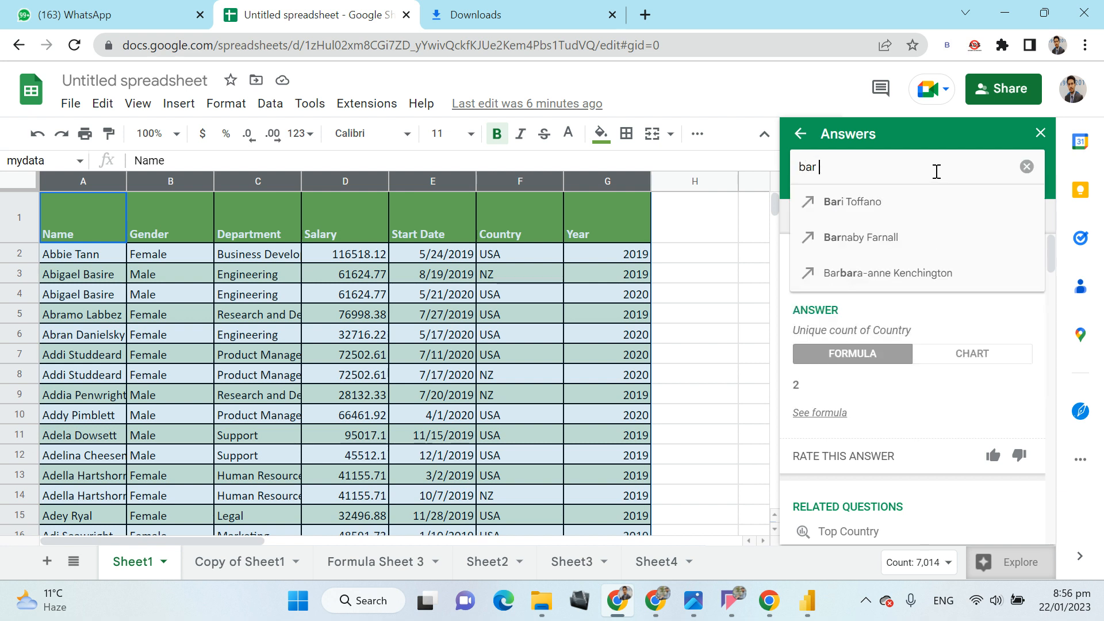
{"action": "key", "text": "BackSpace"}
{"action": "key", "text": "BackSpace"}
{"action": "key", "text": "BackSpace"}
{"action": "type", "text": "line graph of salary "}
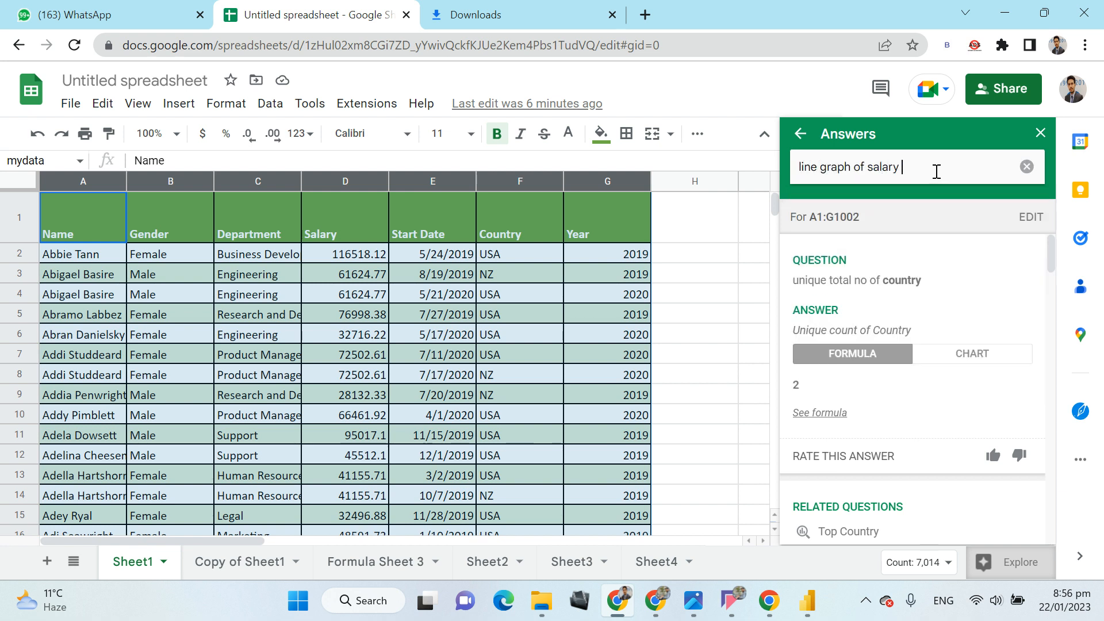
{"action": "type", "text": "by gender"}
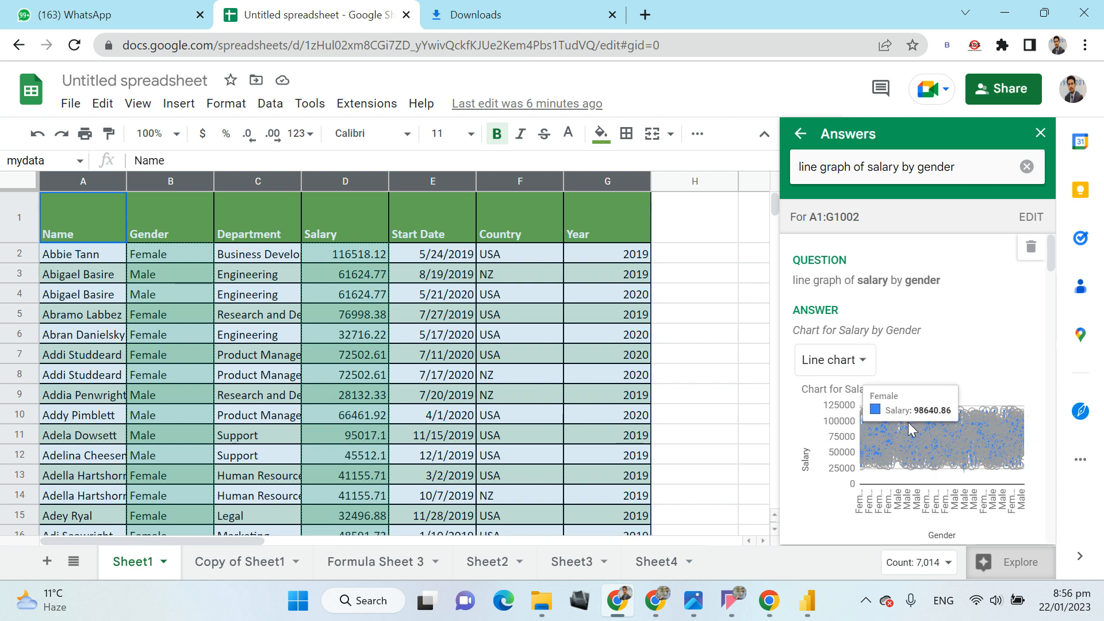
{"action": "mouse_move", "coordinate": [893, 422]}
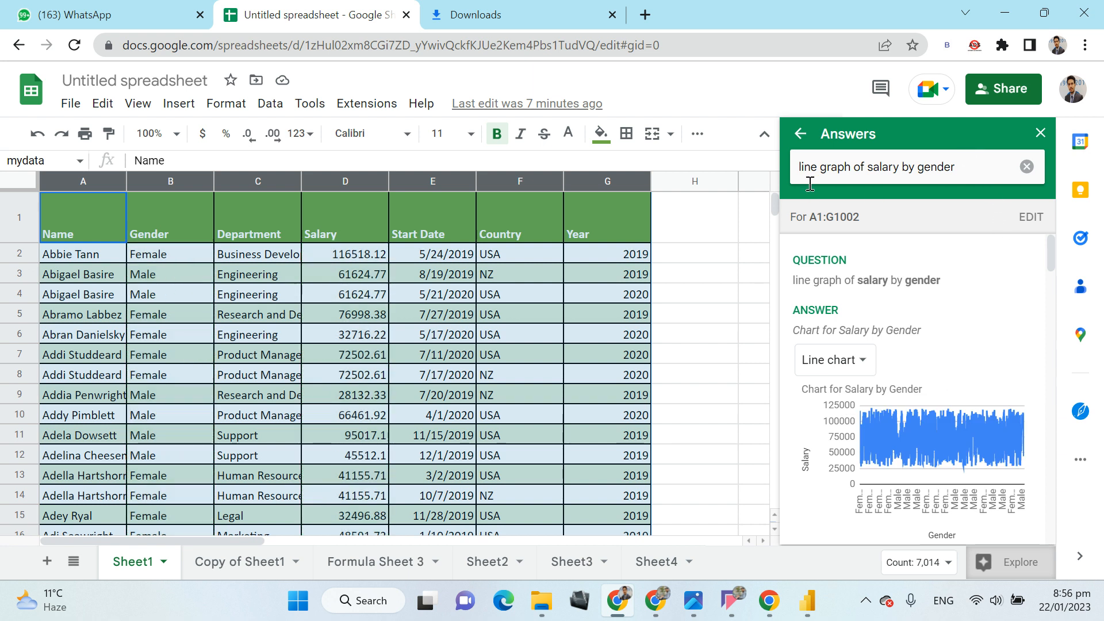
- Change the chart request to "bar graph of salary by gender" and submit it
{"action": "double_click", "coordinate": [818, 171]}
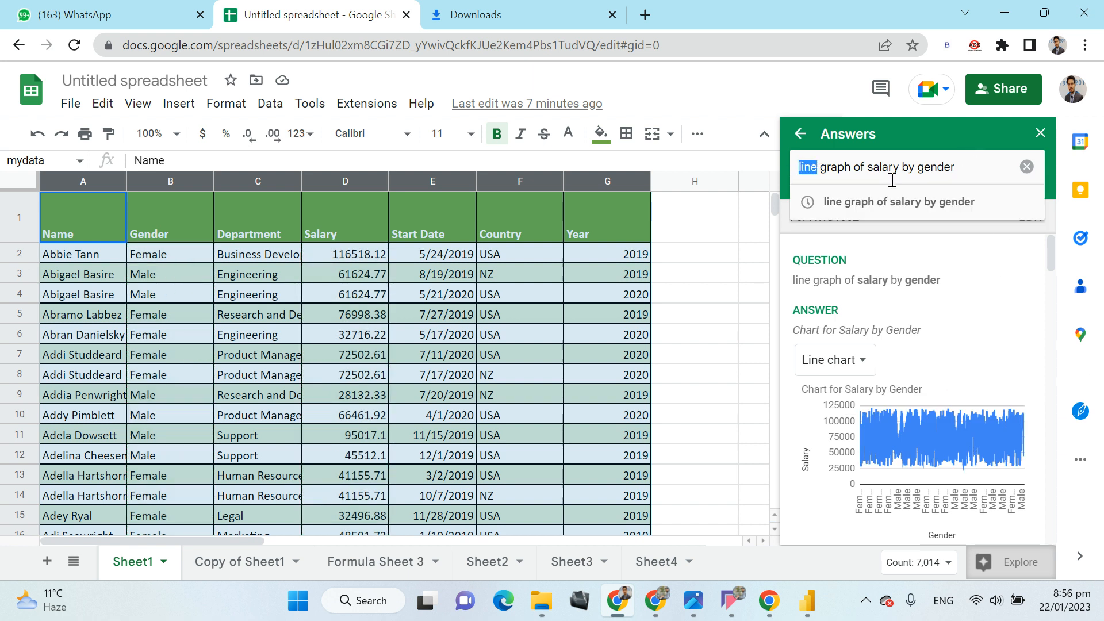
{"action": "type", "text": "bar"}
{"action": "key", "text": "Return"}
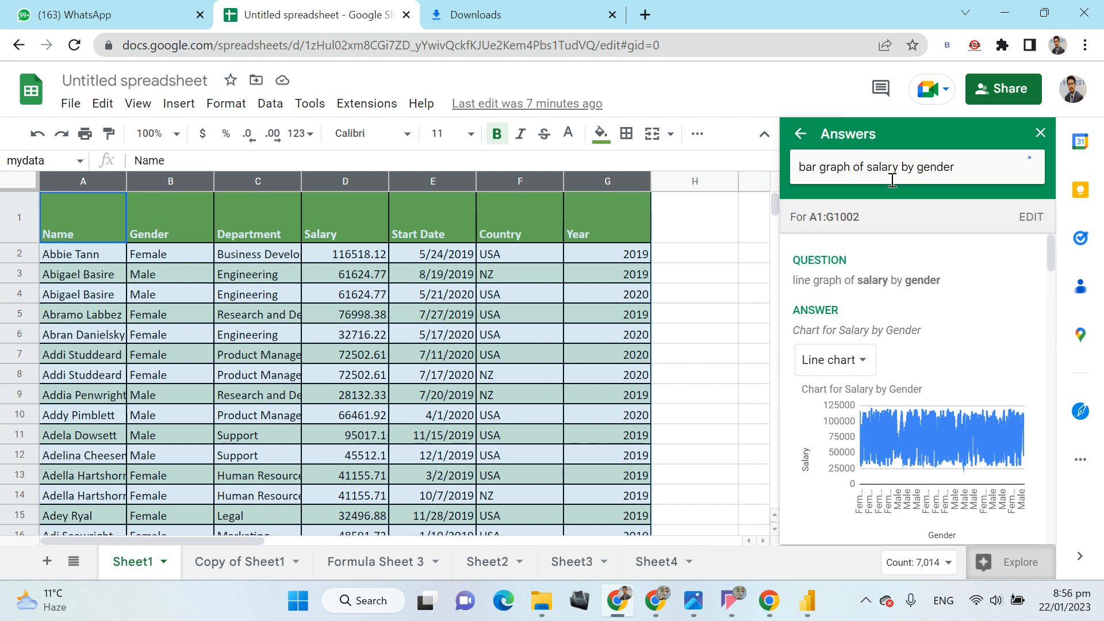
- Reword the Explore question to "bar chart of salary by gender"
{"action": "left_click", "coordinate": [854, 168]}
{"action": "key", "text": "BackSpace"}
{"action": "key", "text": "BackSpace"}
{"action": "key", "text": "BackSpace"}
{"action": "key", "text": "BackSpace"}
{"action": "key", "text": "BackSpace"}
{"action": "type", "text": "chart"}
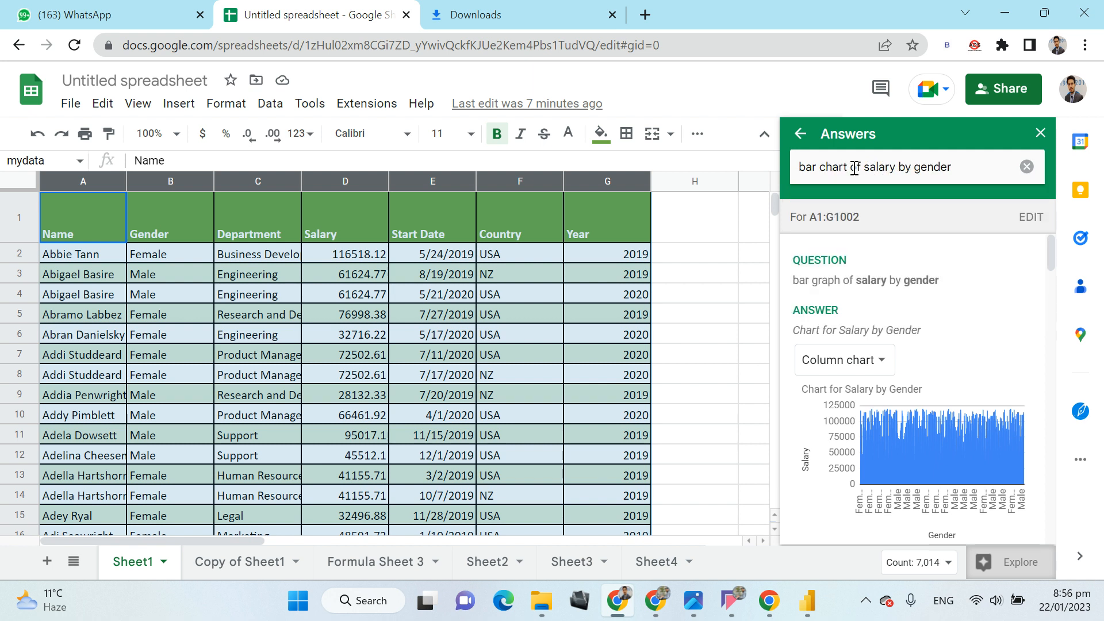
- Replace gender with "Unique country" in the bar chart question and submit it
{"action": "left_click_drag", "start_coordinate": [953, 168], "coordinate": [913, 168]}
{"action": "key", "text": "BackSpace"}
{"action": "type", "text": "Countr"}
{"action": "key", "text": "BackSpace"}
{"action": "key", "text": "BackSpace"}
{"action": "key", "text": "BackSpace"}
{"action": "key", "text": "BackSpace"}
{"action": "key", "text": "BackSpace"}
{"action": "key", "text": "BackSpace"}
{"action": "type", "text": "U"}
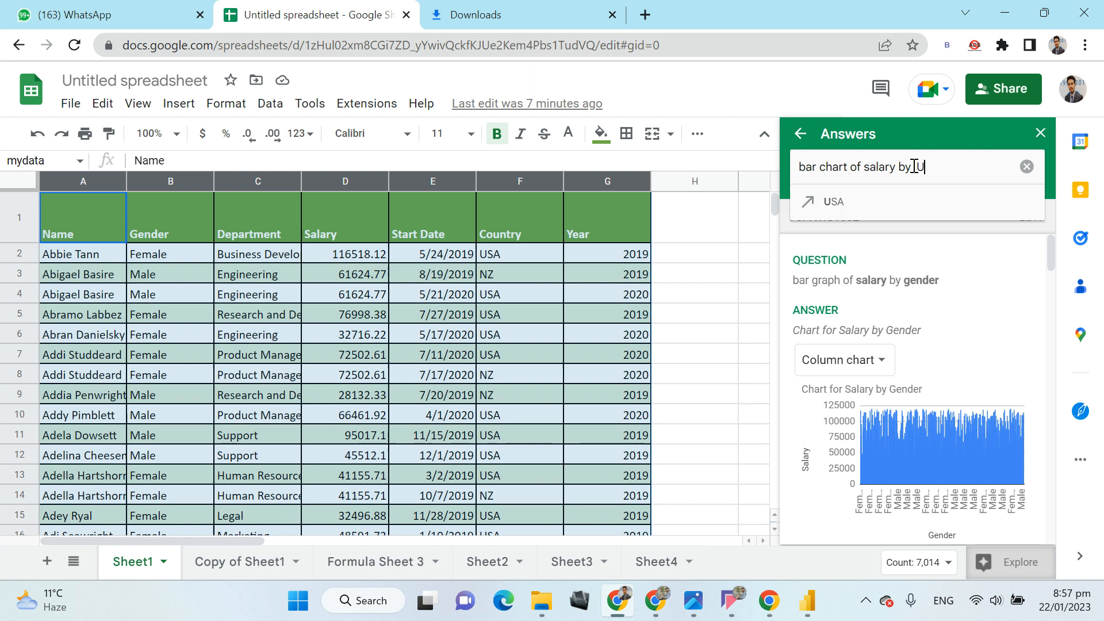
{"action": "type", "text": "nique country"}
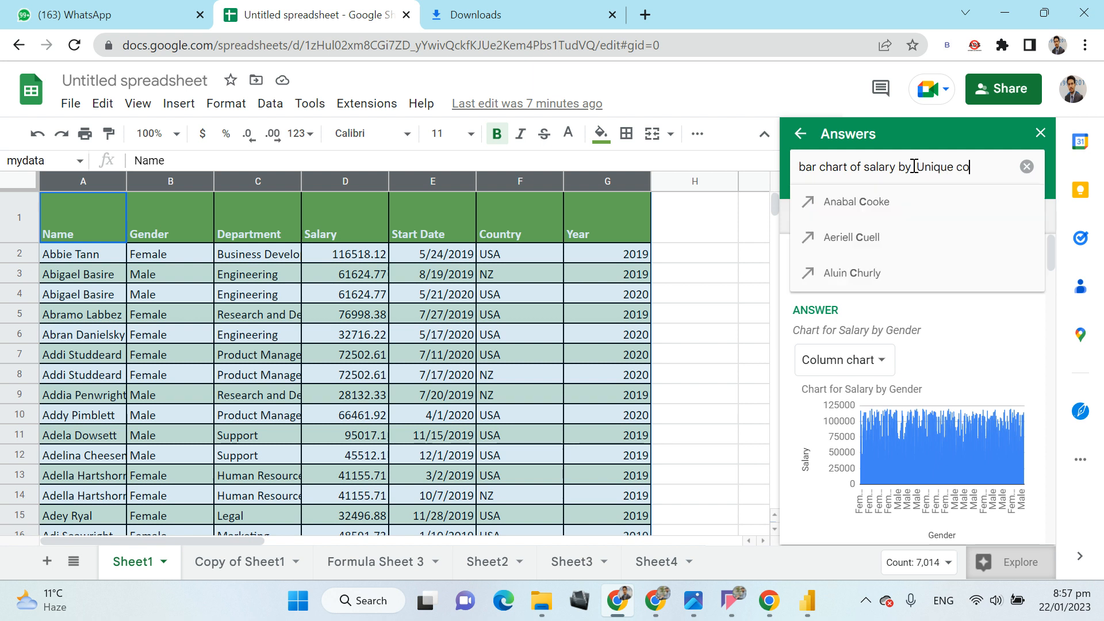
{"action": "key", "text": "Return"}
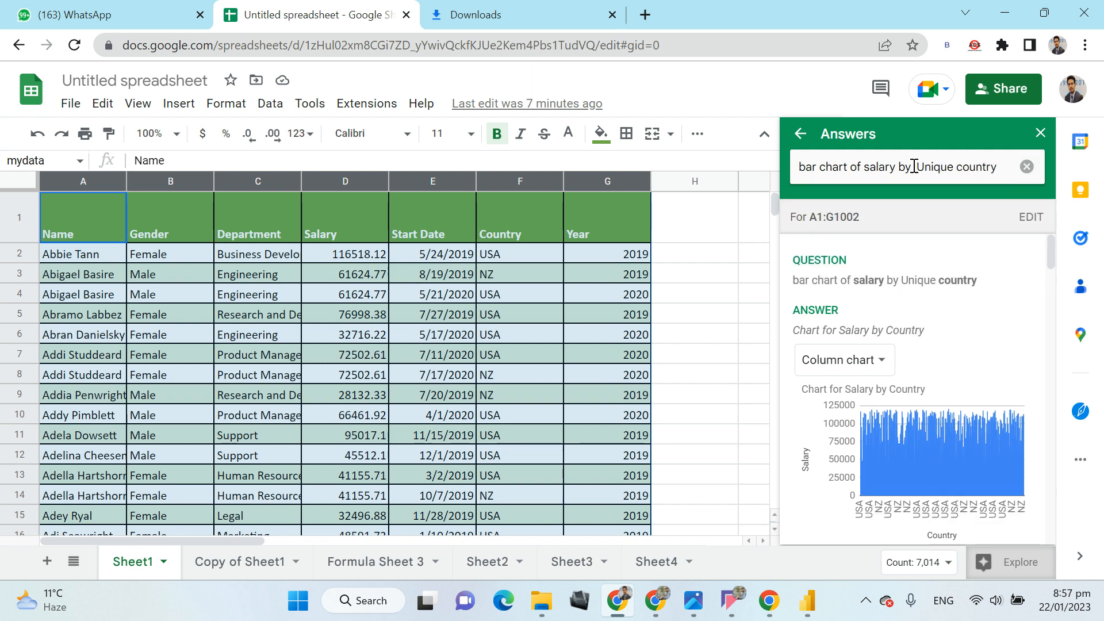
- Look over the answer to the salary by country question and clear the question
{"action": "scroll", "coordinate": [933, 309], "scroll_direction": "down", "scroll_amount": 2}
{"action": "scroll", "coordinate": [933, 309], "scroll_direction": "down", "scroll_amount": 3}
{"action": "scroll", "coordinate": [919, 323], "scroll_direction": "up", "scroll_amount": 5}
{"action": "left_click", "coordinate": [1026, 167]}
{"action": "left_click", "coordinate": [916, 168]}
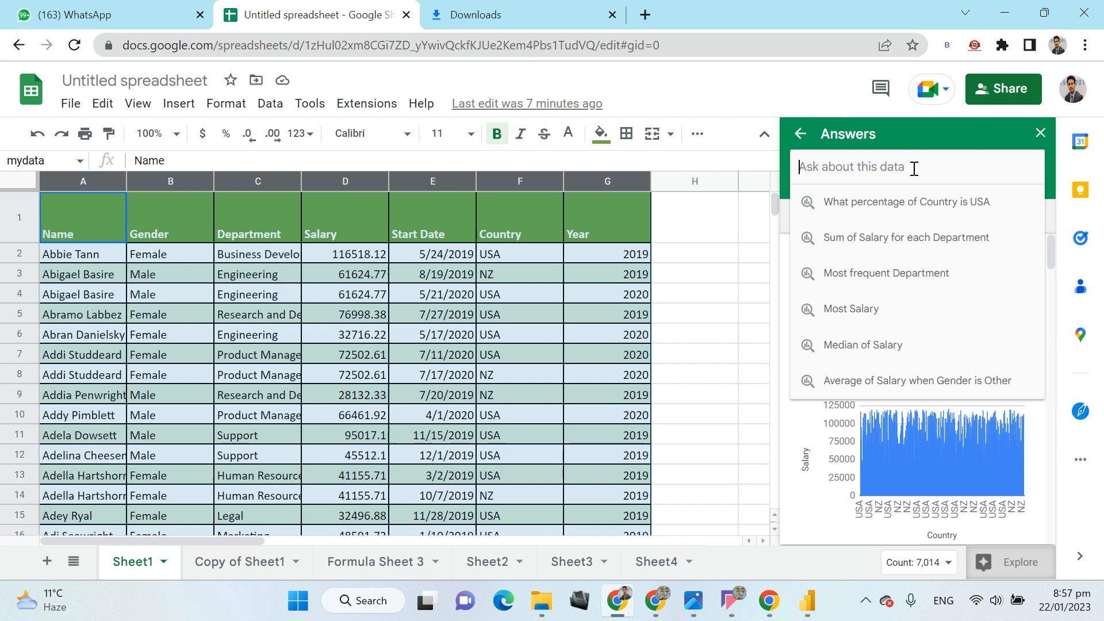
{"action": "type", "text": "hight"}
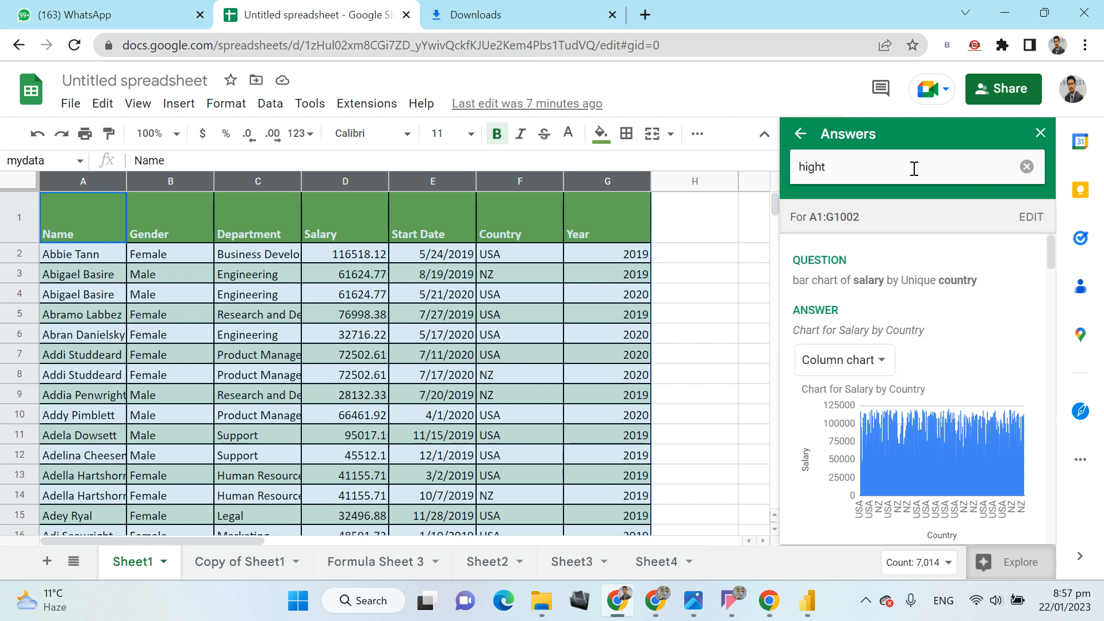
{"action": "key", "text": "BackSpace"}
{"action": "key", "text": "BackSpace"}
{"action": "key", "text": "BackSpace"}
{"action": "key", "text": "BackSpace"}
{"action": "key", "text": "BackSpace"}
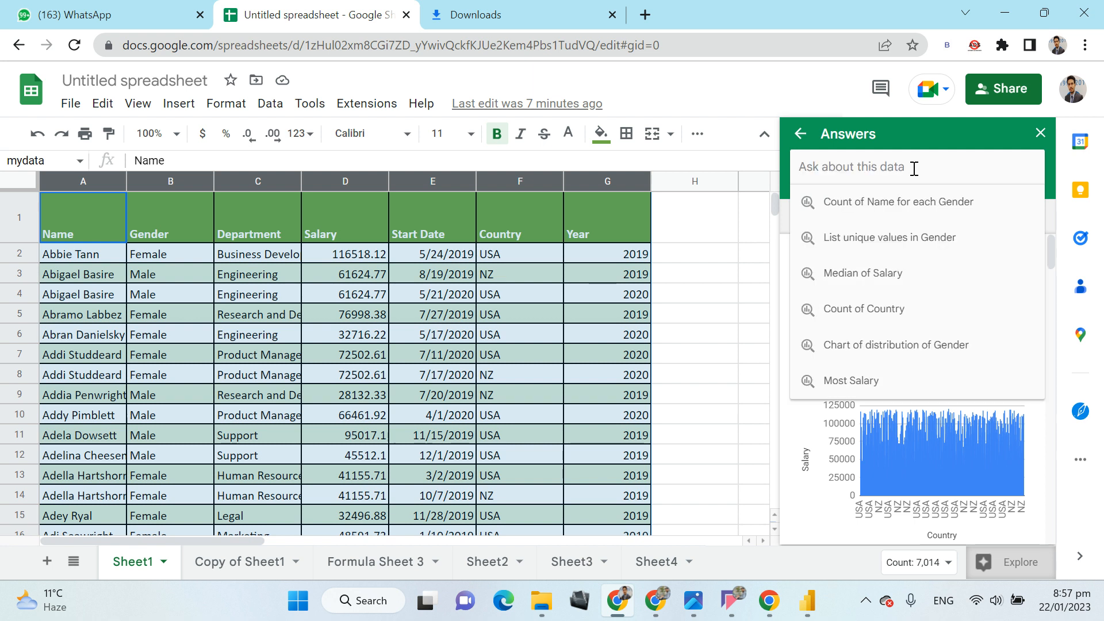
- Ask Explore "top 10 Departement by salary"
{"action": "type", "text": "top 10 "}
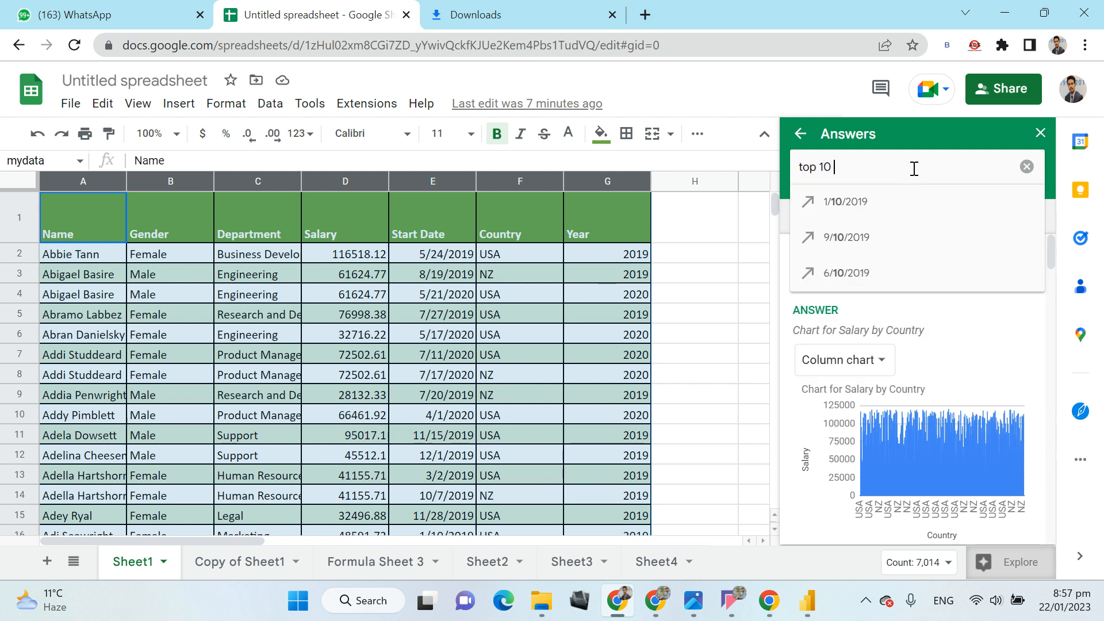
{"action": "type", "text": "Dear"}
{"action": "key", "text": "BackSpace"}
{"action": "type", "text": "par"}
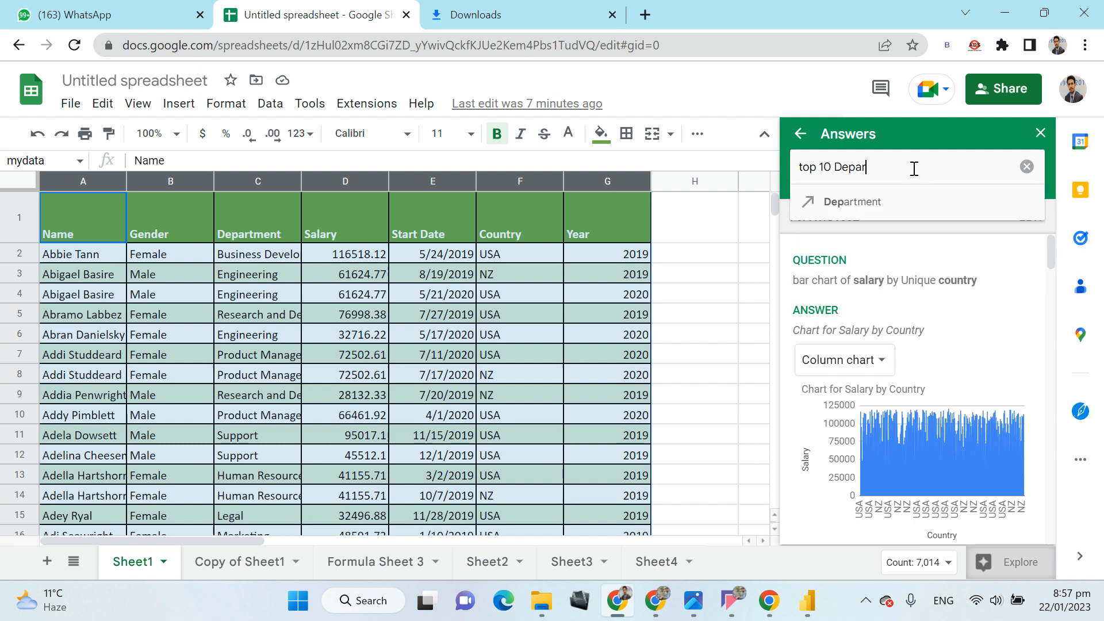
{"action": "type", "text": "tement "}
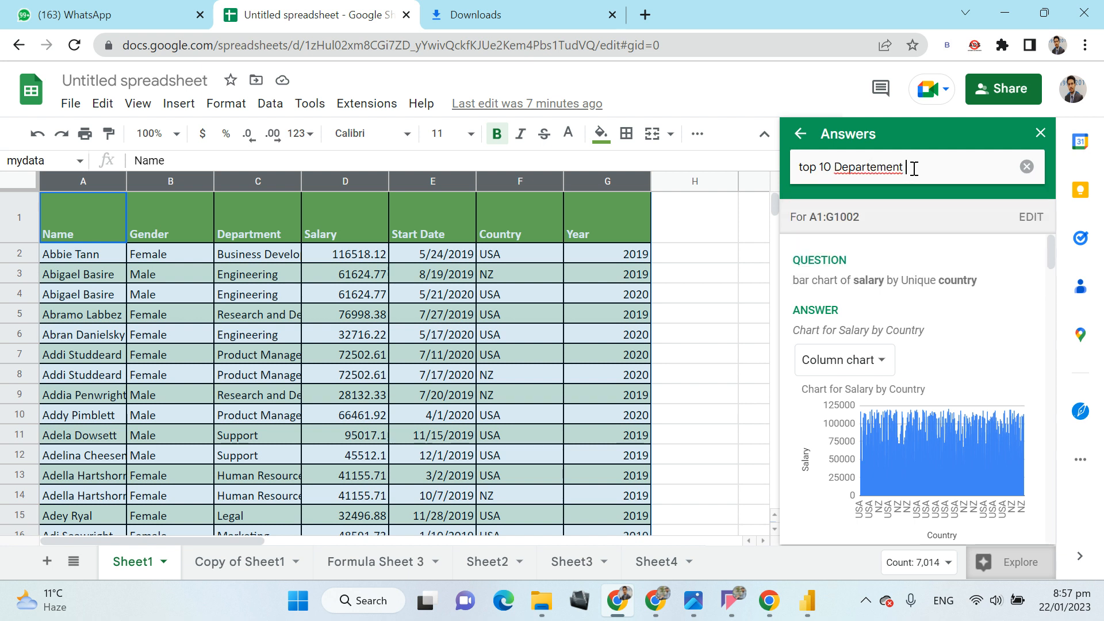
{"action": "type", "text": "by sar"}
{"action": "key", "text": "BackSpace"}
{"action": "key", "text": "BackSpace"}
{"action": "type", "text": "a"}
{"action": "key", "text": "BackSpace"}
{"action": "type", "text": "salary"}
{"action": "key", "text": "Return"}
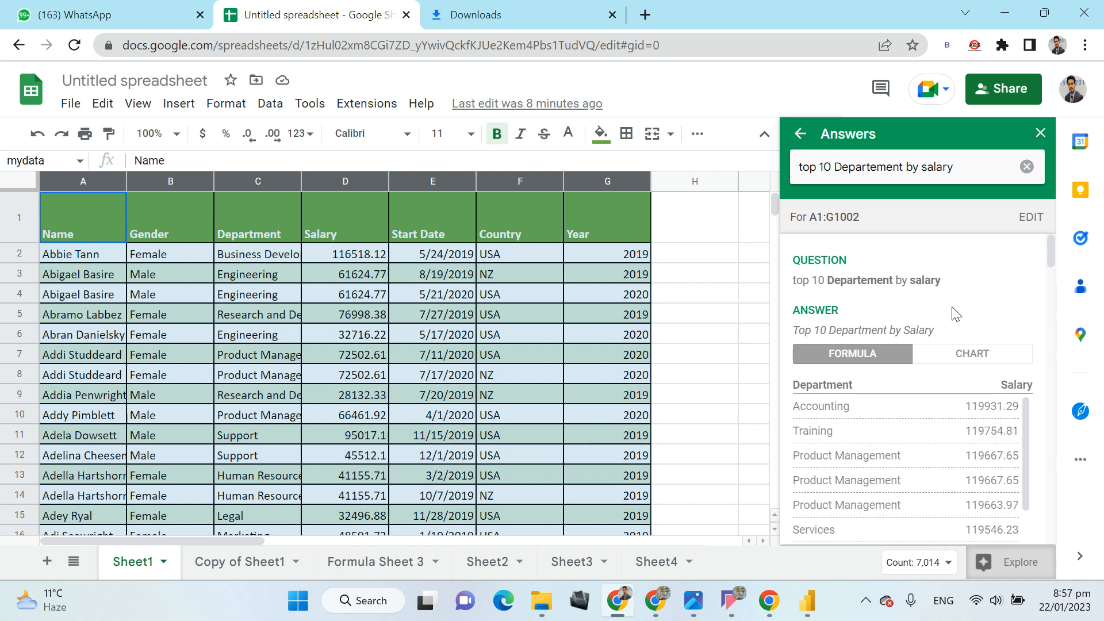
- Read through the top 10 department list in the answer and clear the question
{"action": "scroll", "coordinate": [943, 443], "scroll_direction": "down", "scroll_amount": 2}
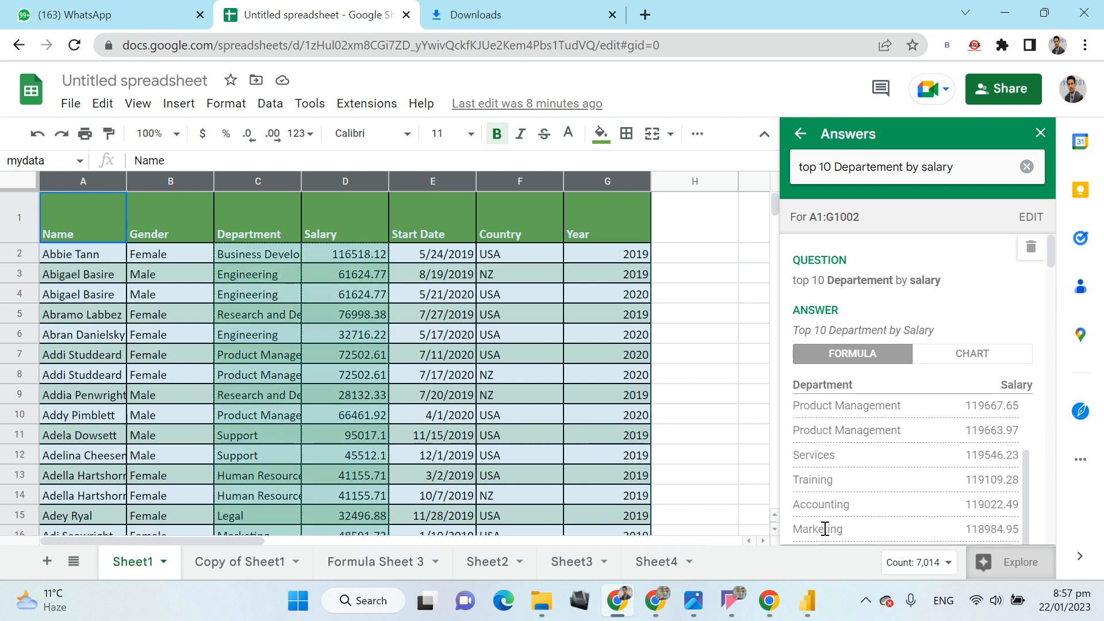
{"action": "scroll", "coordinate": [816, 416], "scroll_direction": "up", "scroll_amount": 2}
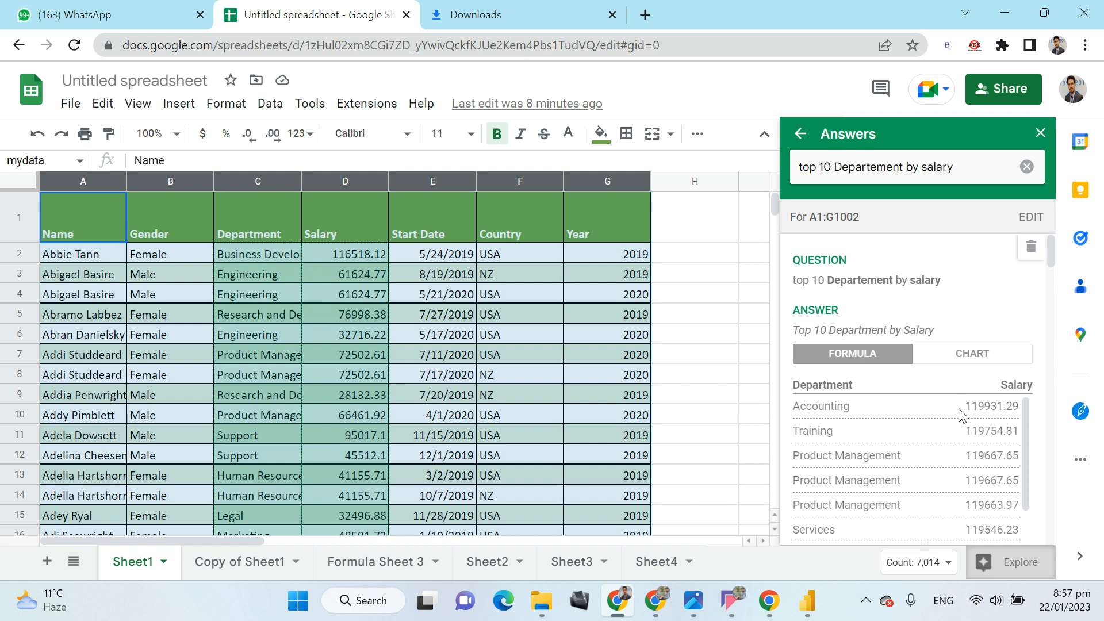
{"action": "scroll", "coordinate": [960, 415], "scroll_direction": "down", "scroll_amount": 2}
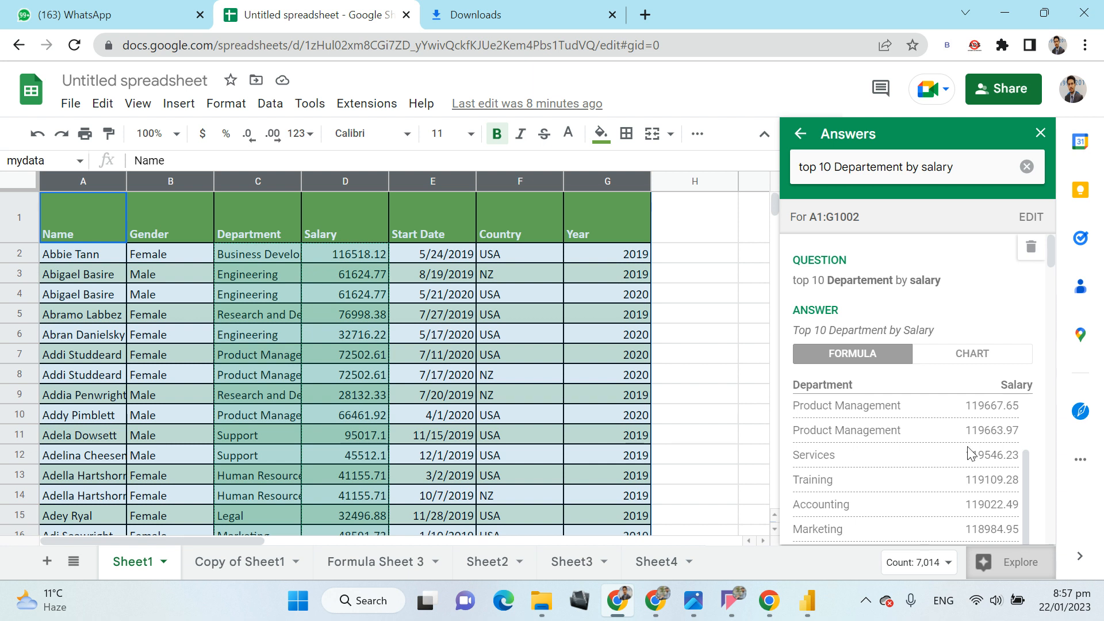
{"action": "scroll", "coordinate": [971, 452], "scroll_direction": "up", "scroll_amount": 2}
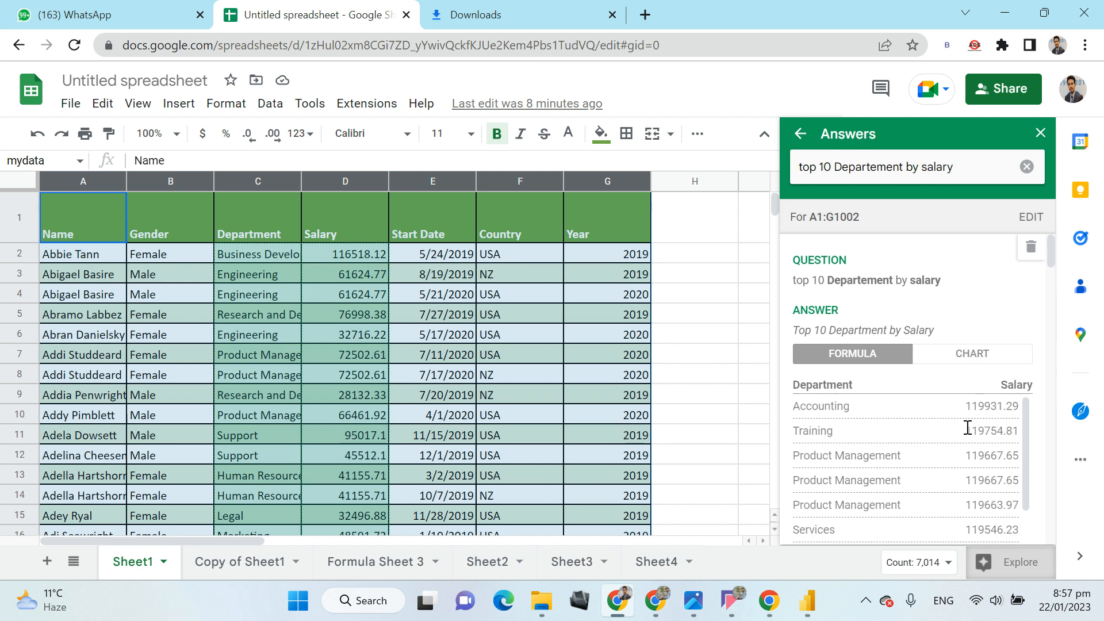
{"action": "scroll", "coordinate": [971, 448], "scroll_direction": "down", "scroll_amount": 2}
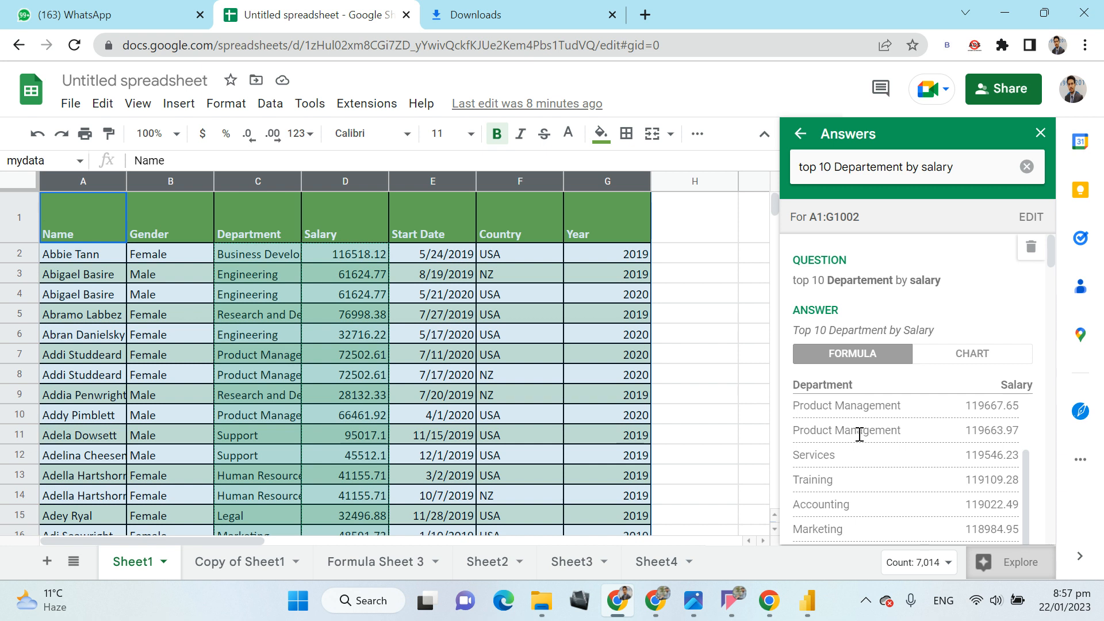
{"action": "left_click", "coordinate": [1027, 167]}
{"action": "left_click", "coordinate": [953, 166]}
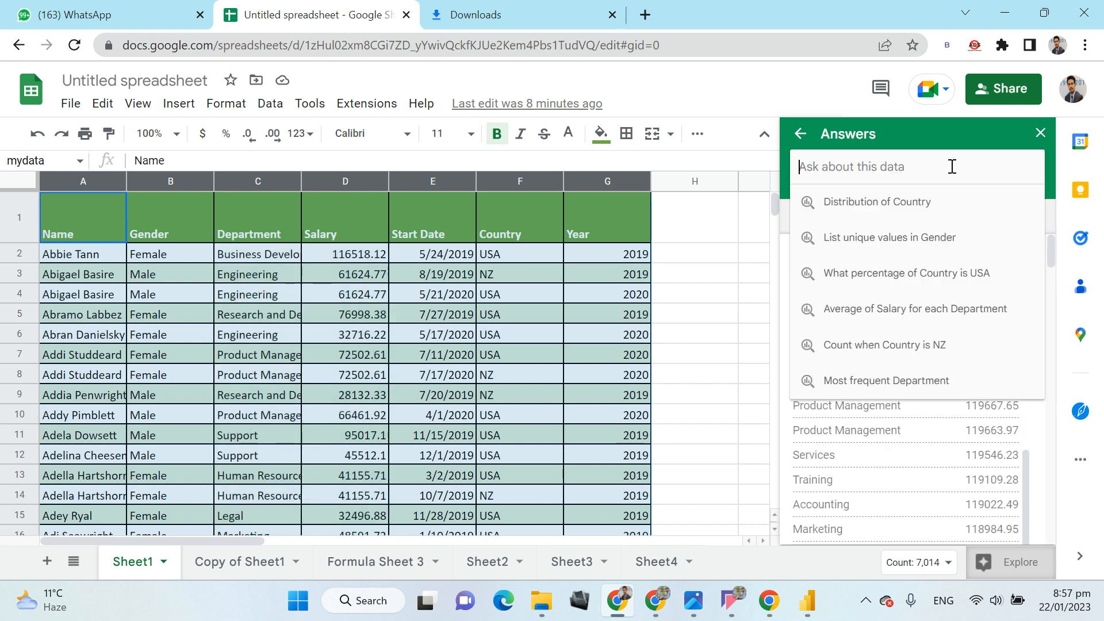
- Ask Explore for a "table of 2019 and 2020 top 3 salary by gender"
{"action": "type", "text": "table of"}
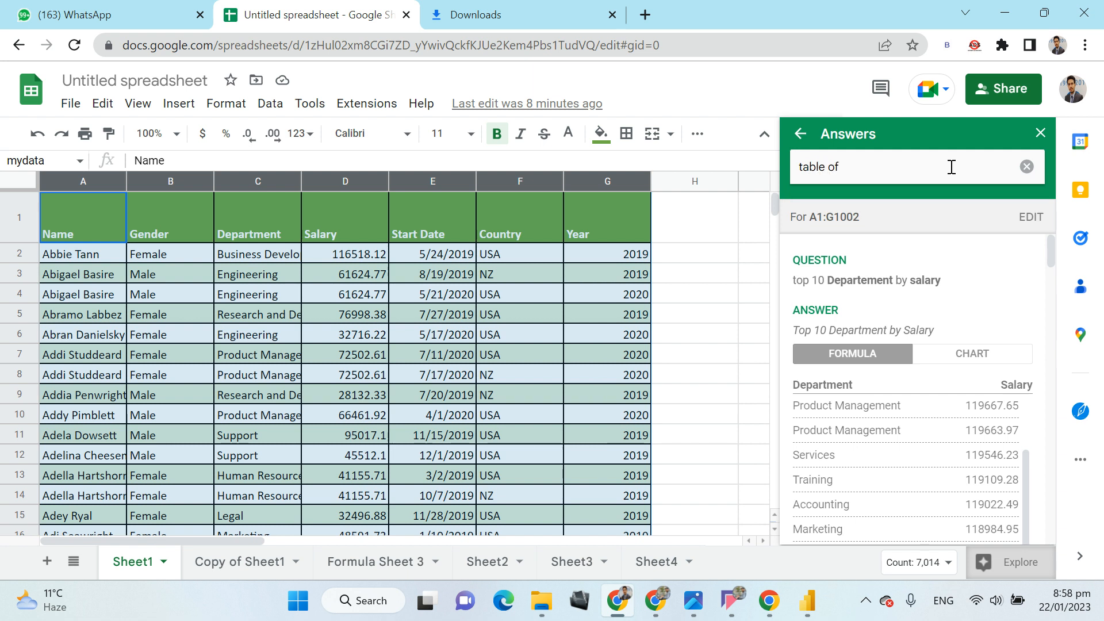
{"action": "type", "text": "201"}
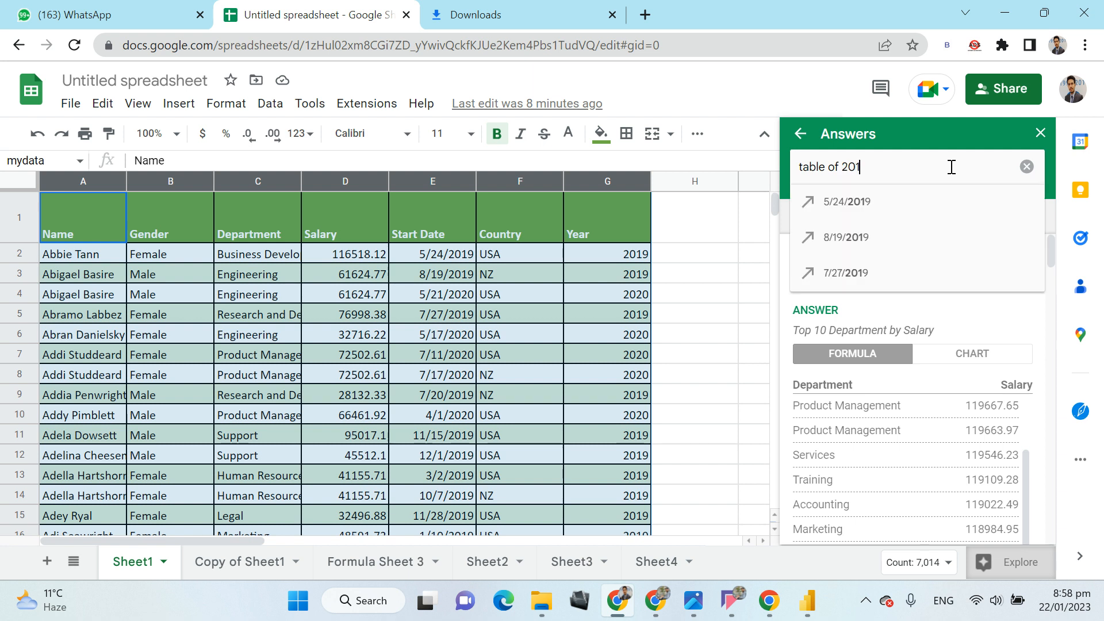
{"action": "type", "text": "9 and 20"}
{"action": "type", "text": "20"}
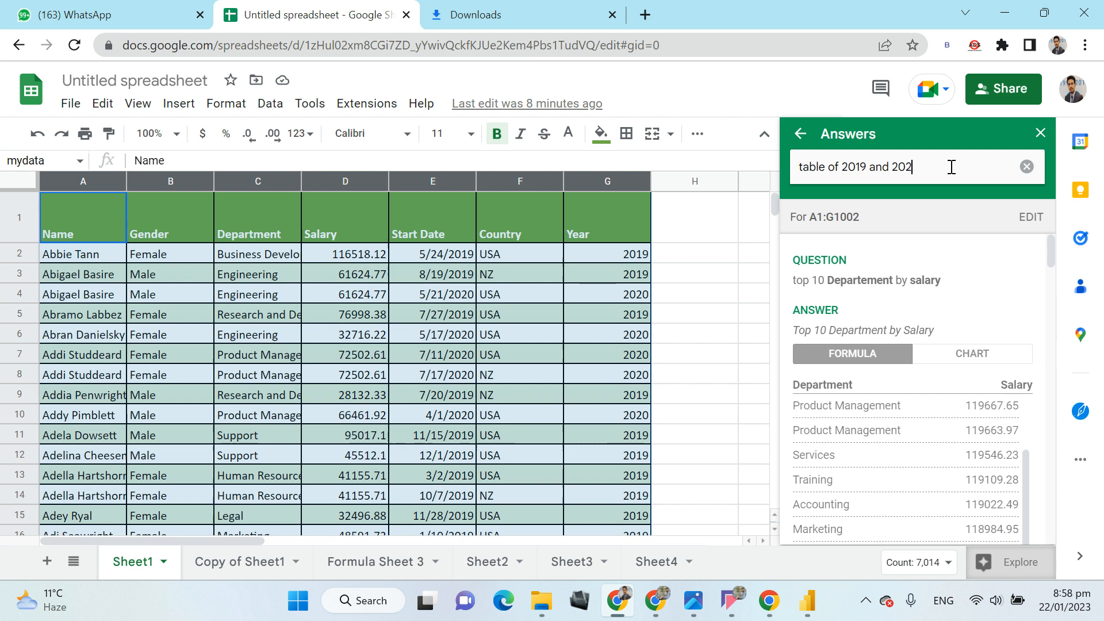
{"action": "type", "text": " to"}
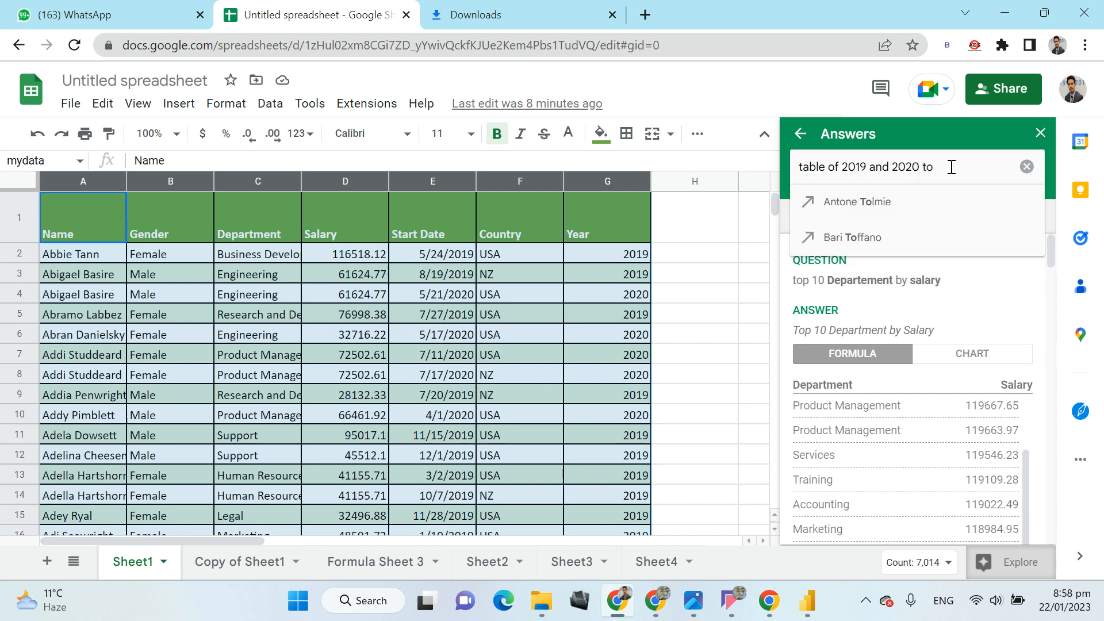
{"action": "type", "text": "p 3 salary "}
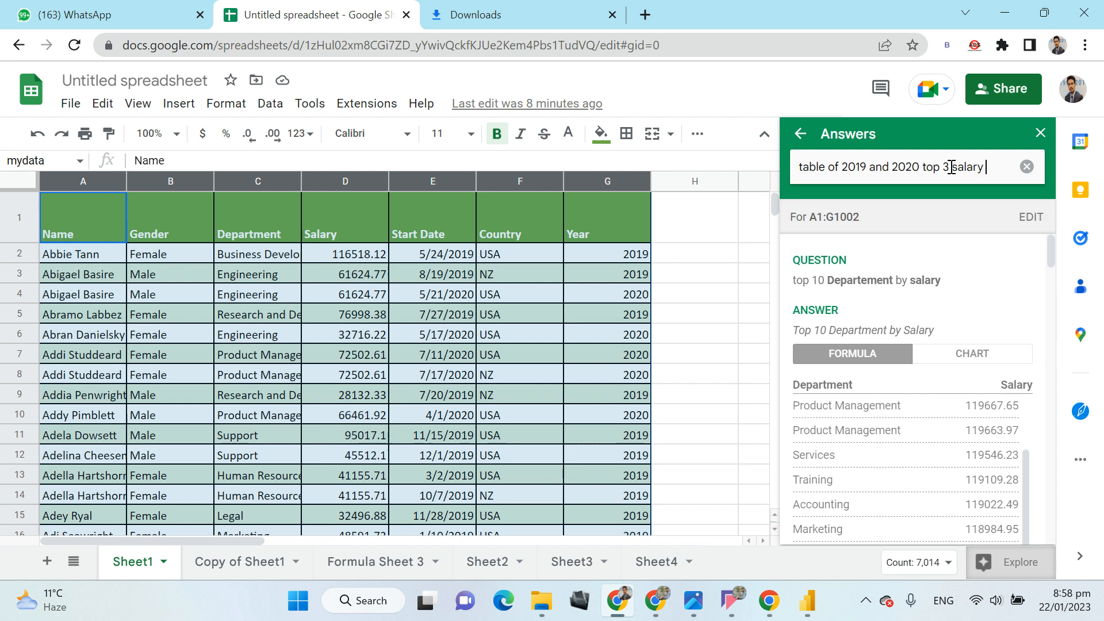
{"action": "type", "text": "by gender"}
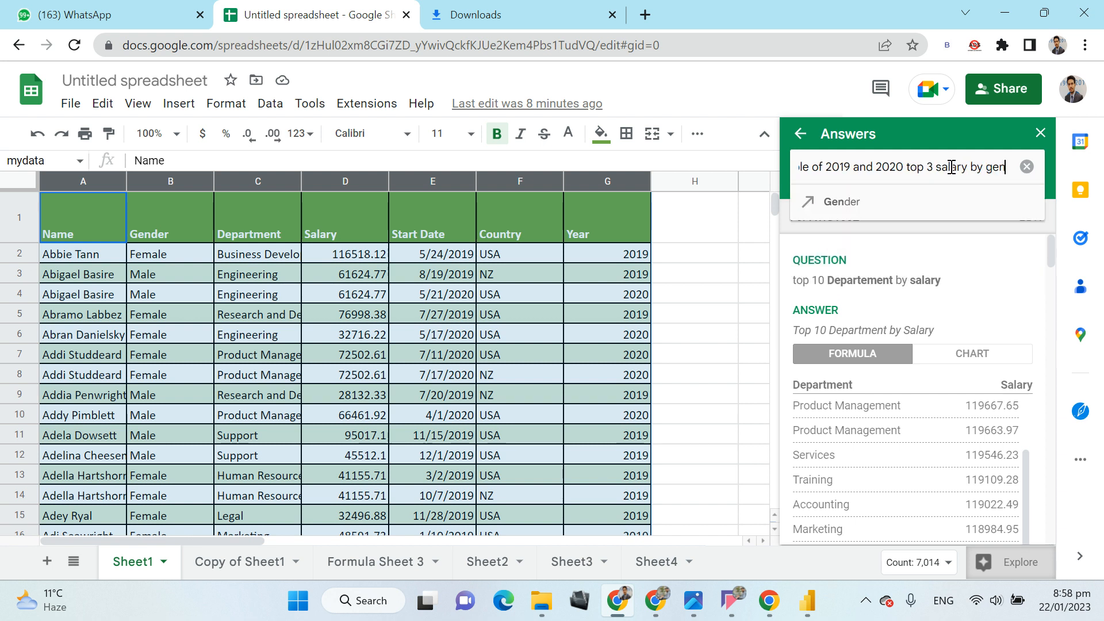
{"action": "key", "text": "Return"}
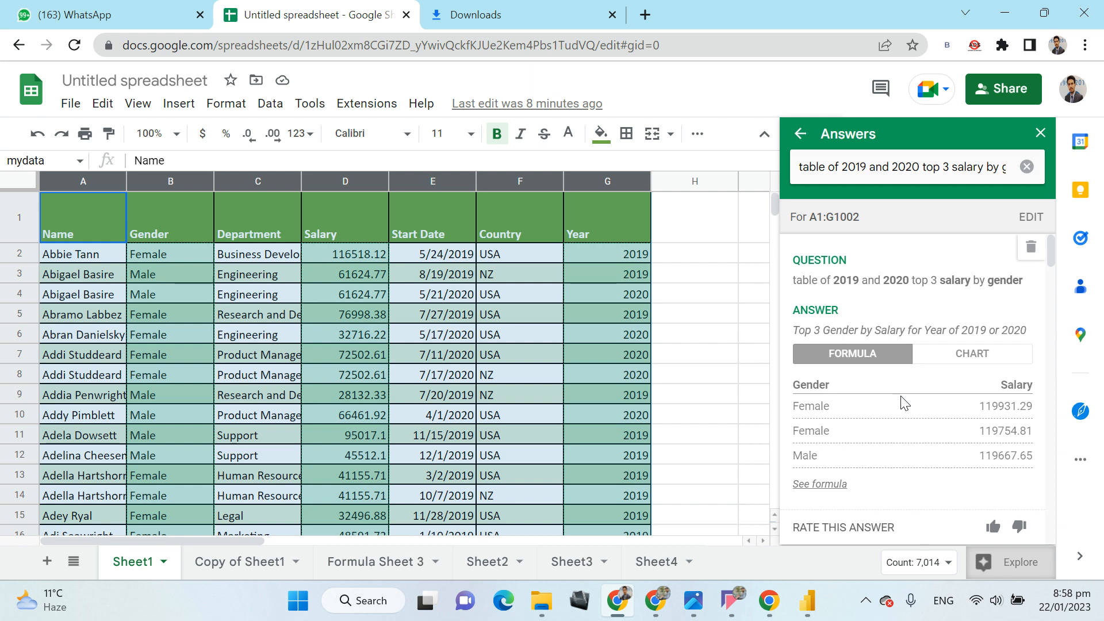
- Clear the top 3 salary question and request a "Bar chart of Engineering and Support" from Explore
{"action": "left_click", "coordinate": [1026, 168]}
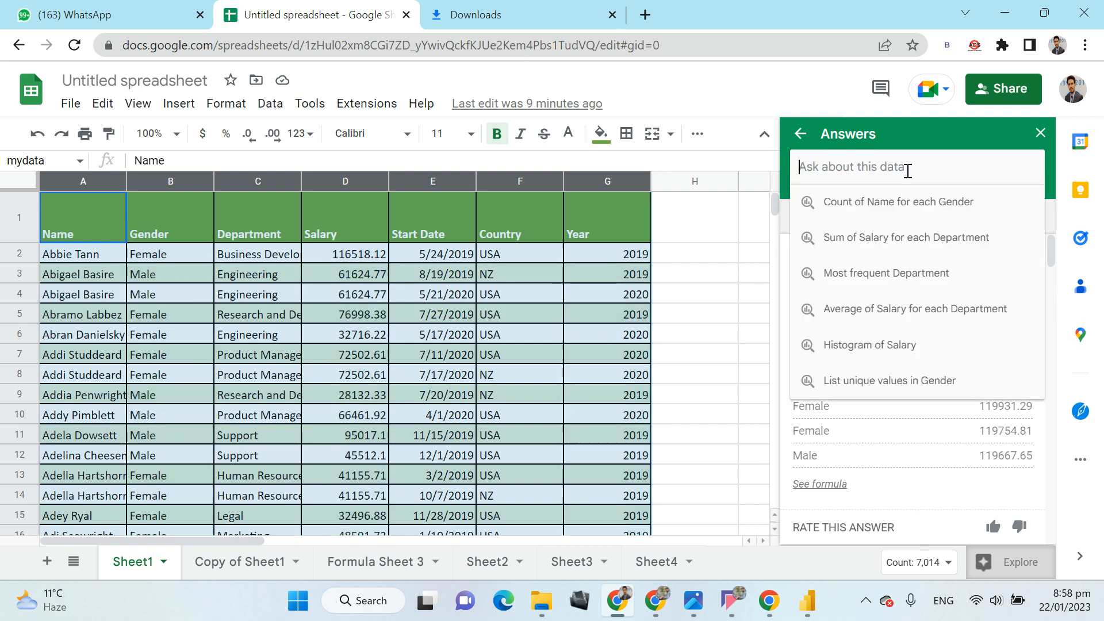
{"action": "type", "text": "Bar"}
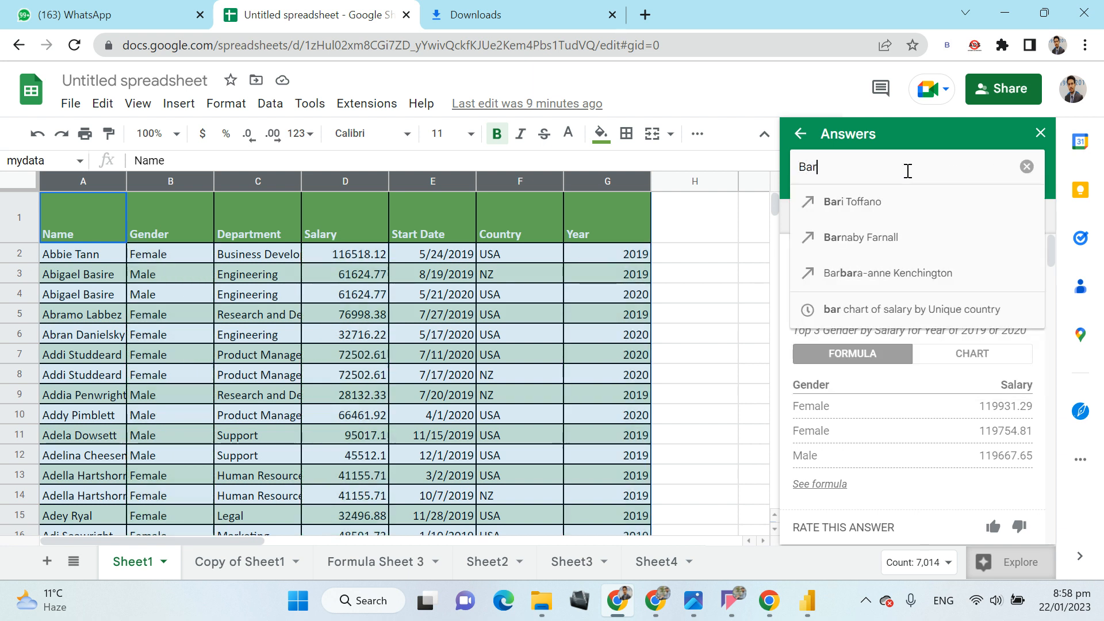
{"action": "type", "text": " chart"}
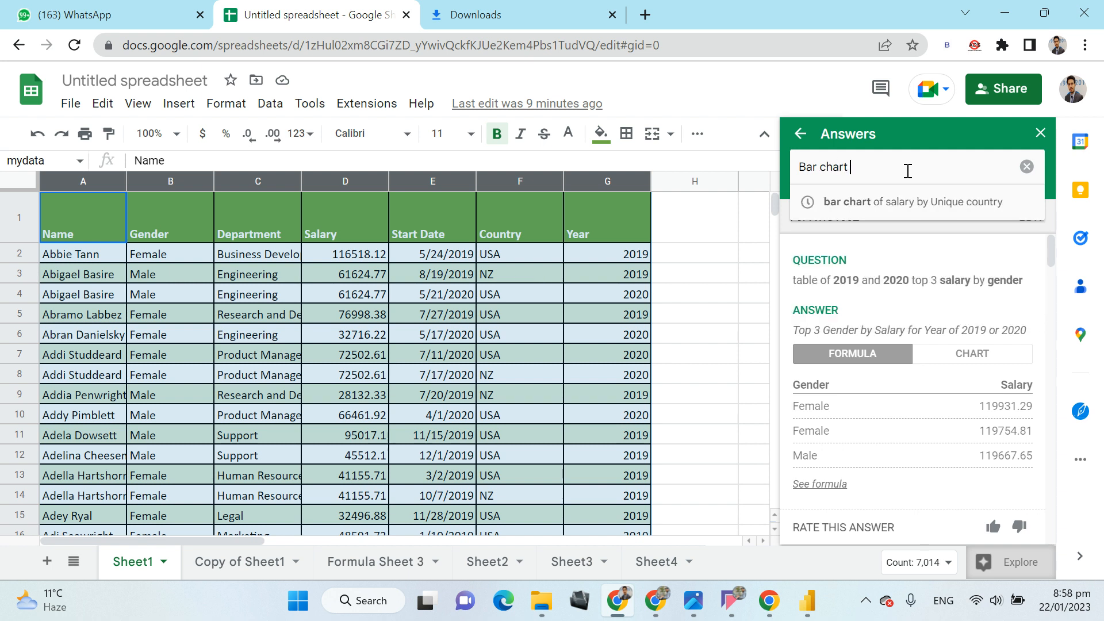
{"action": "type", "text": " of Engi"}
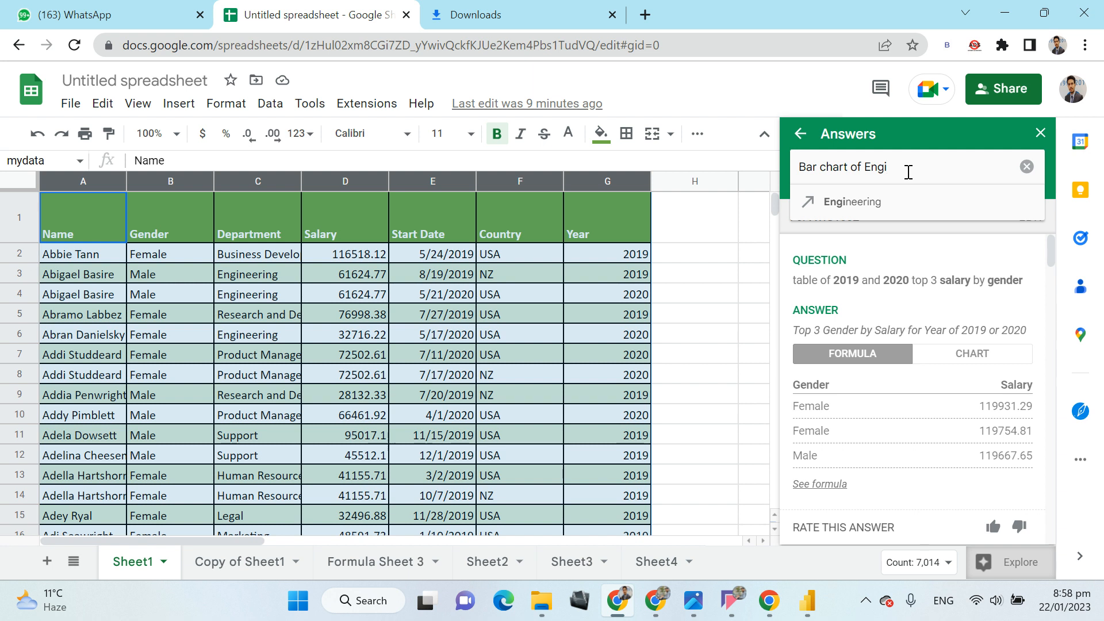
{"action": "key", "text": "BackSpace"}
{"action": "type", "text": "gineering "}
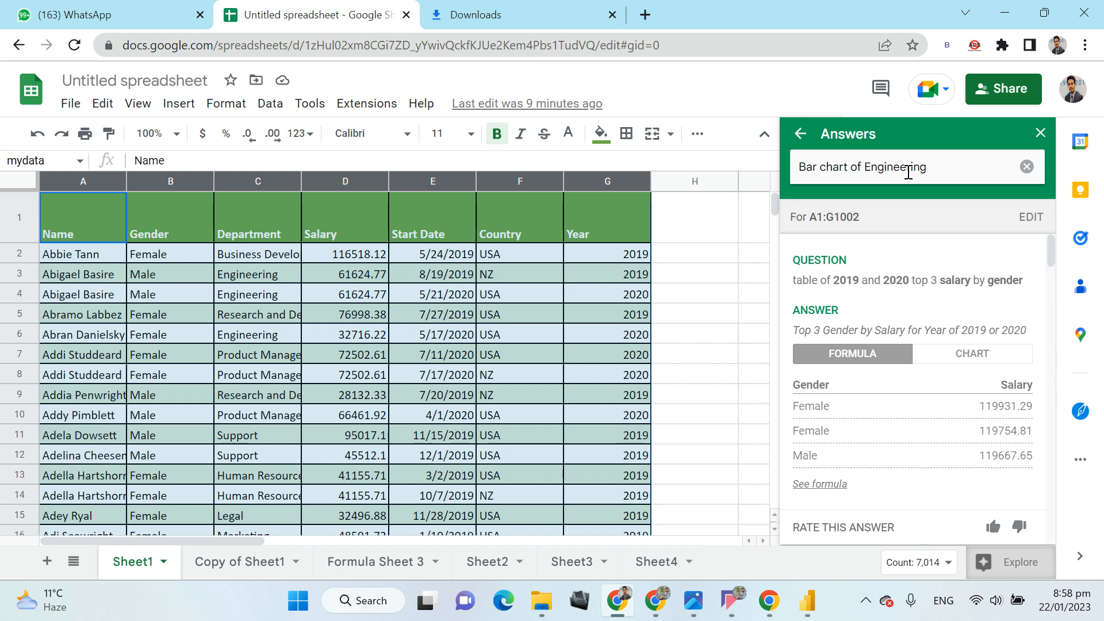
{"action": "type", "text": "and"}
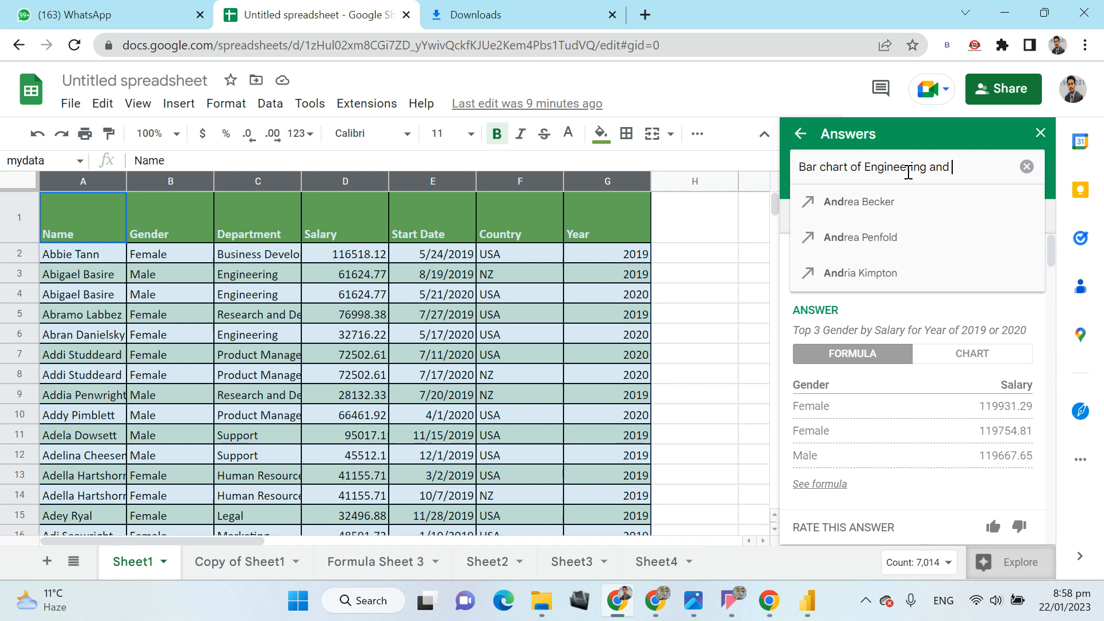
{"action": "type", "text": " Support"}
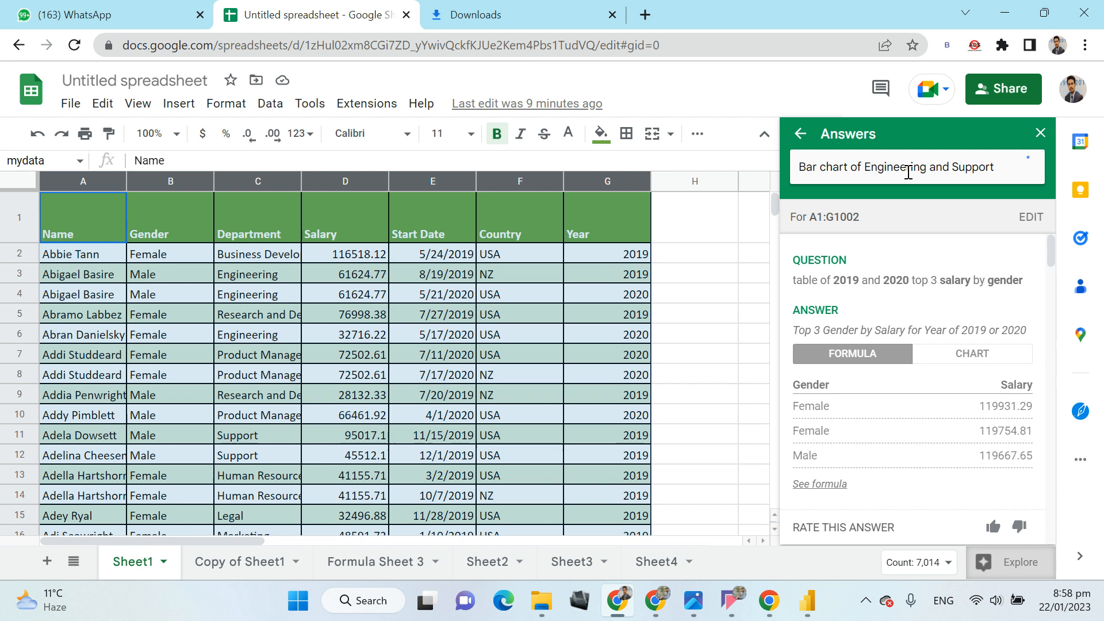
{"action": "key", "text": "Return"}
- Look over the answer, extend the question to "Bar chart of Engineering and Support to 3 salary" and submit it to Explore
{"action": "scroll", "coordinate": [901, 362], "scroll_direction": "down", "scroll_amount": 10}
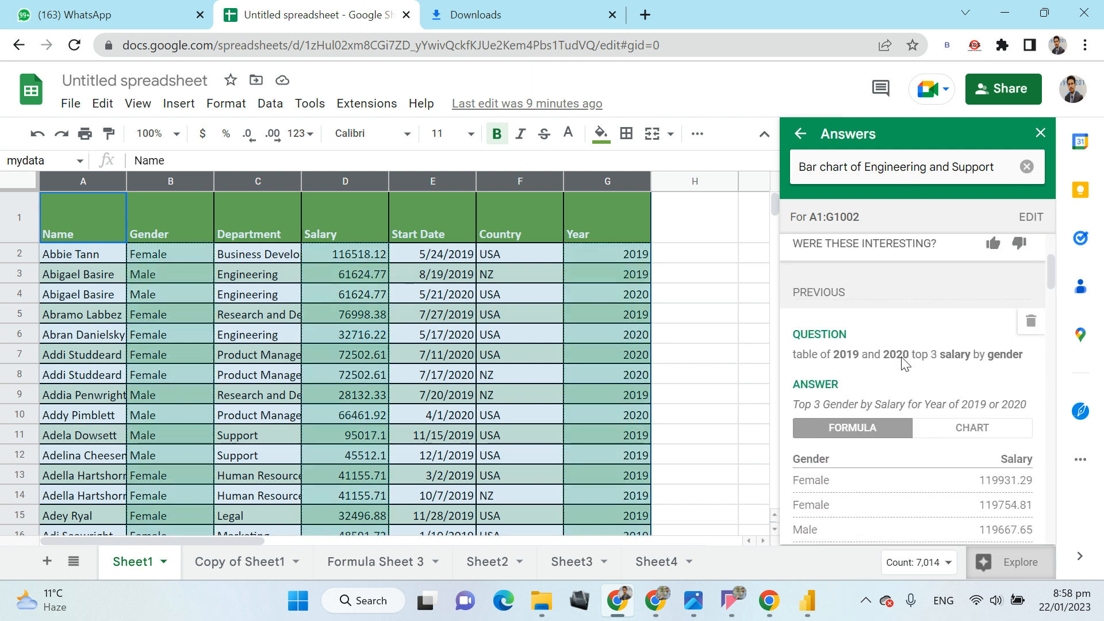
{"action": "scroll", "coordinate": [906, 357], "scroll_direction": "up", "scroll_amount": 3}
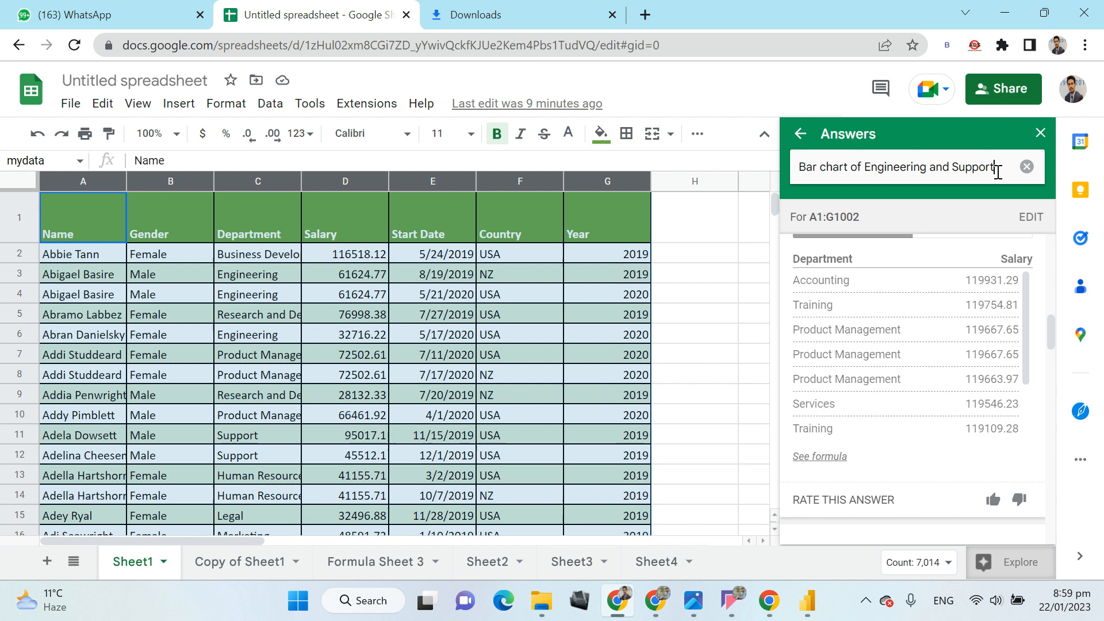
{"action": "type", "text": "to "}
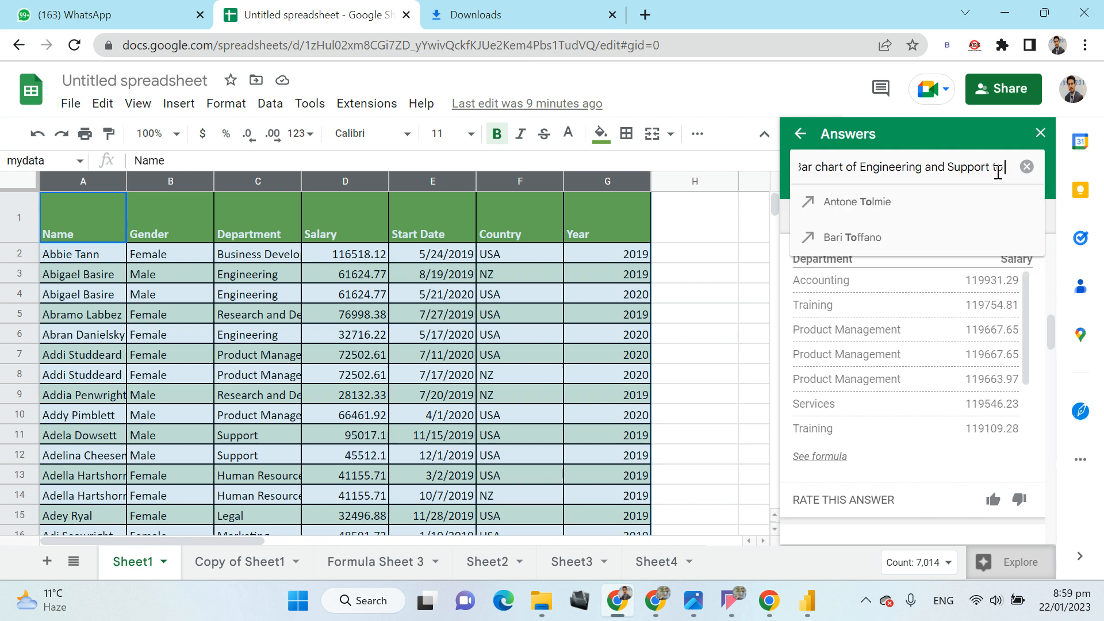
{"action": "type", "text": "3"}
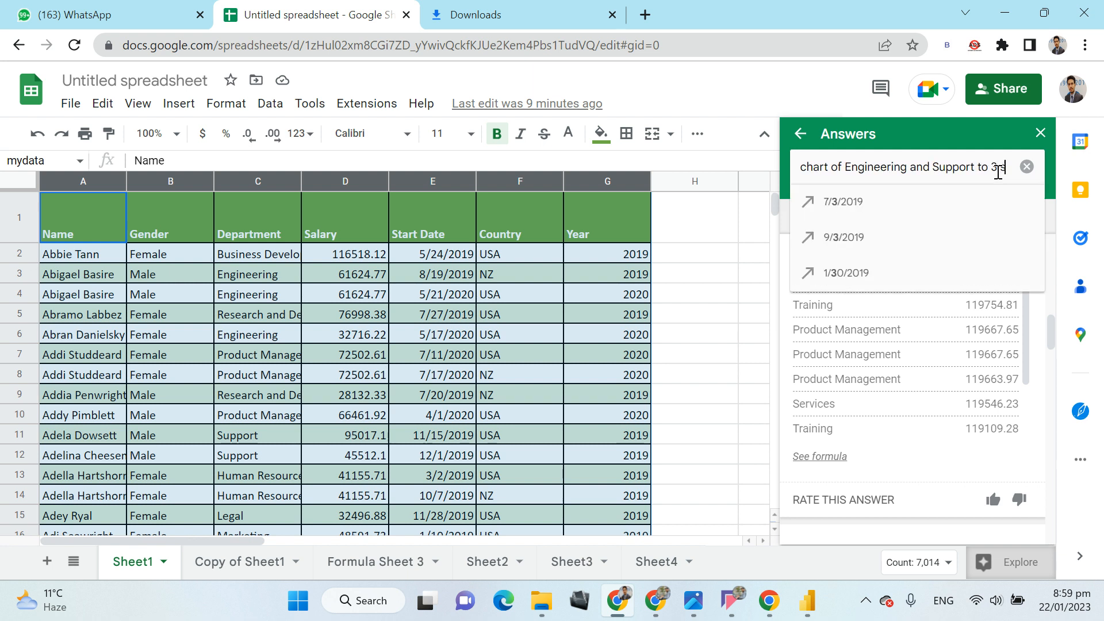
{"action": "type", "text": " salary"}
{"action": "key", "text": "Return"}
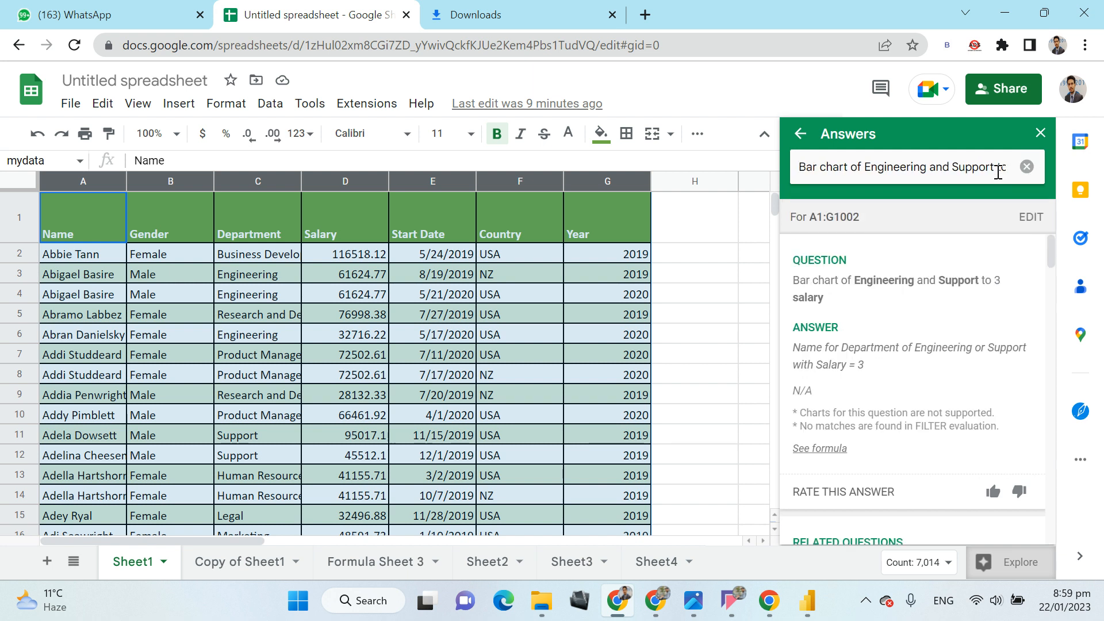
- Look through the answer to the Engineering and Support bar chart question and clear the question
{"action": "scroll", "coordinate": [968, 245], "scroll_direction": "down", "scroll_amount": 10}
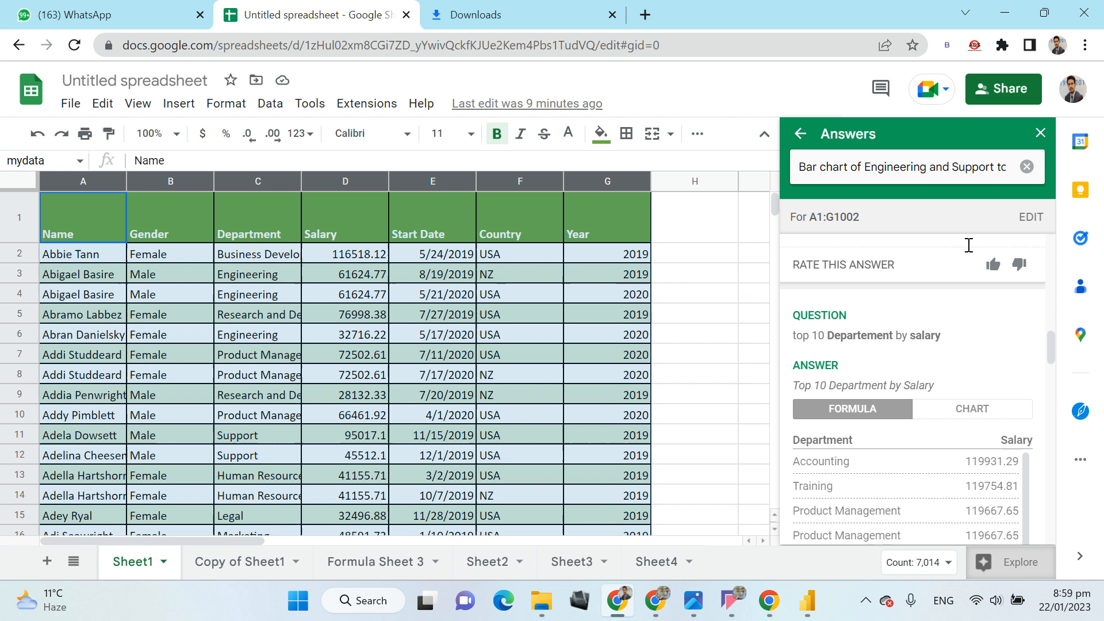
{"action": "scroll", "coordinate": [968, 245], "scroll_direction": "down", "scroll_amount": 5}
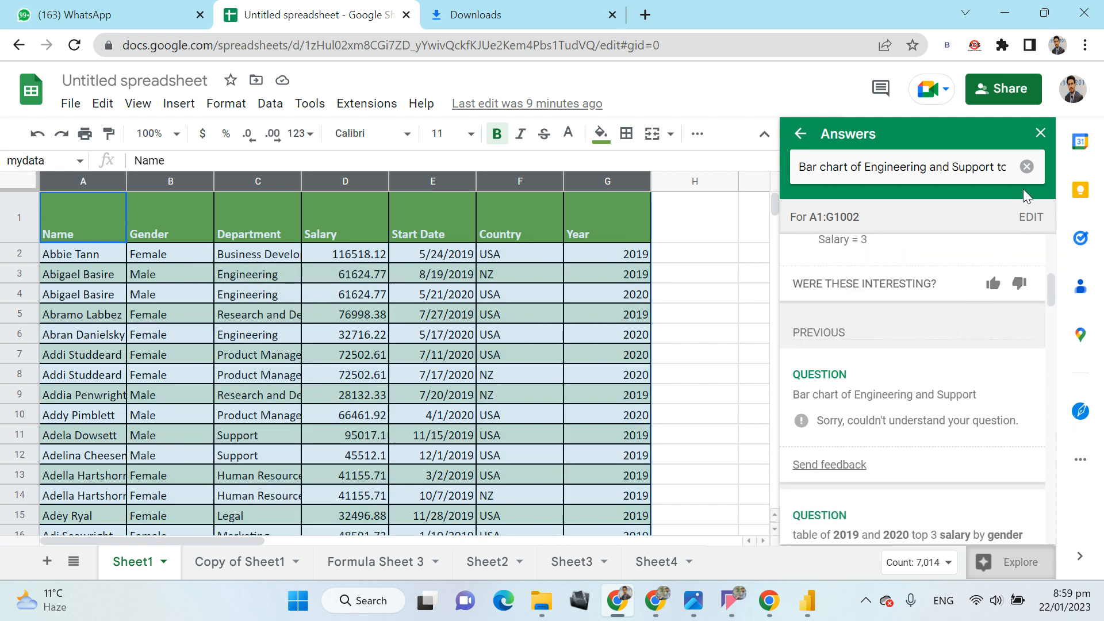
{"action": "left_click", "coordinate": [1027, 167]}
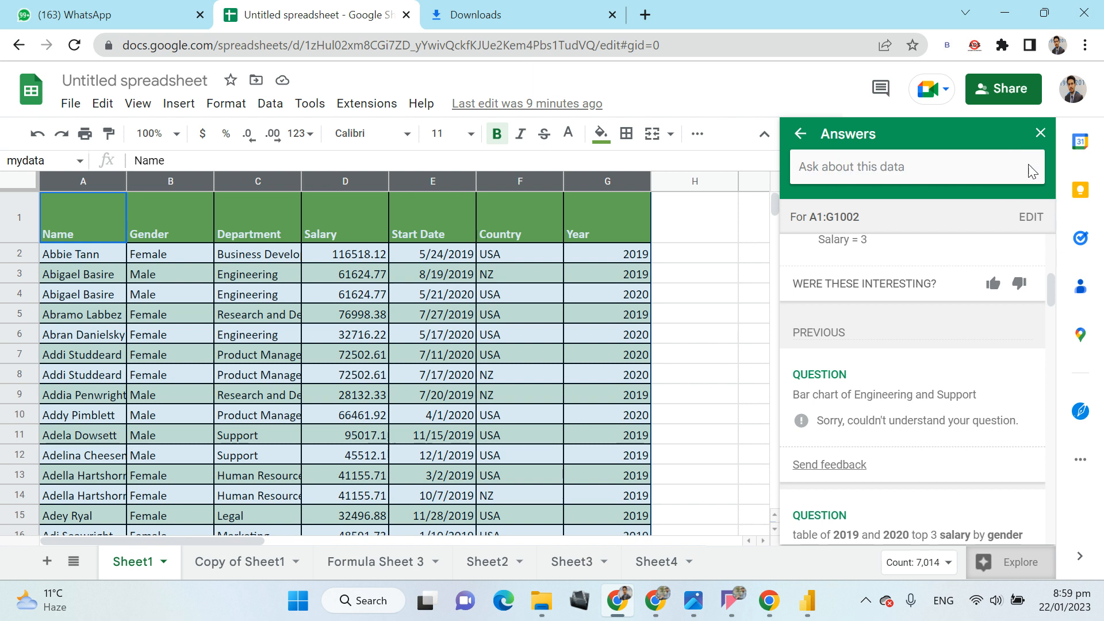
- Ask Explore the suggested question "Histogram of Salary" and view the resulting chart
{"action": "left_click", "coordinate": [945, 169]}
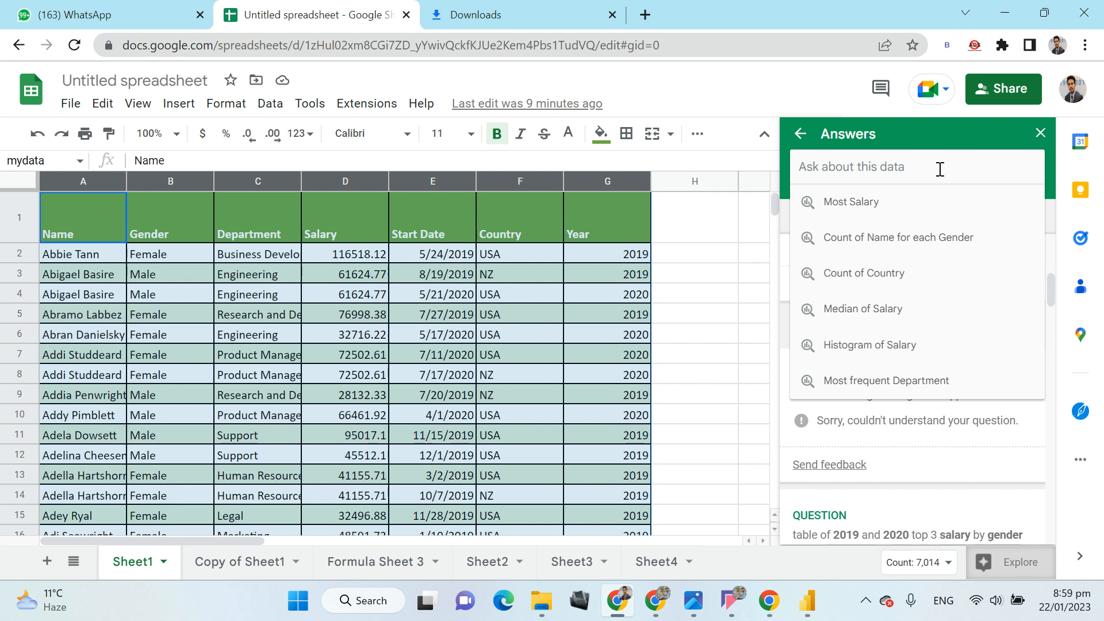
{"action": "left_click", "coordinate": [900, 346]}
{"action": "scroll", "coordinate": [909, 359], "scroll_direction": "down", "scroll_amount": 10}
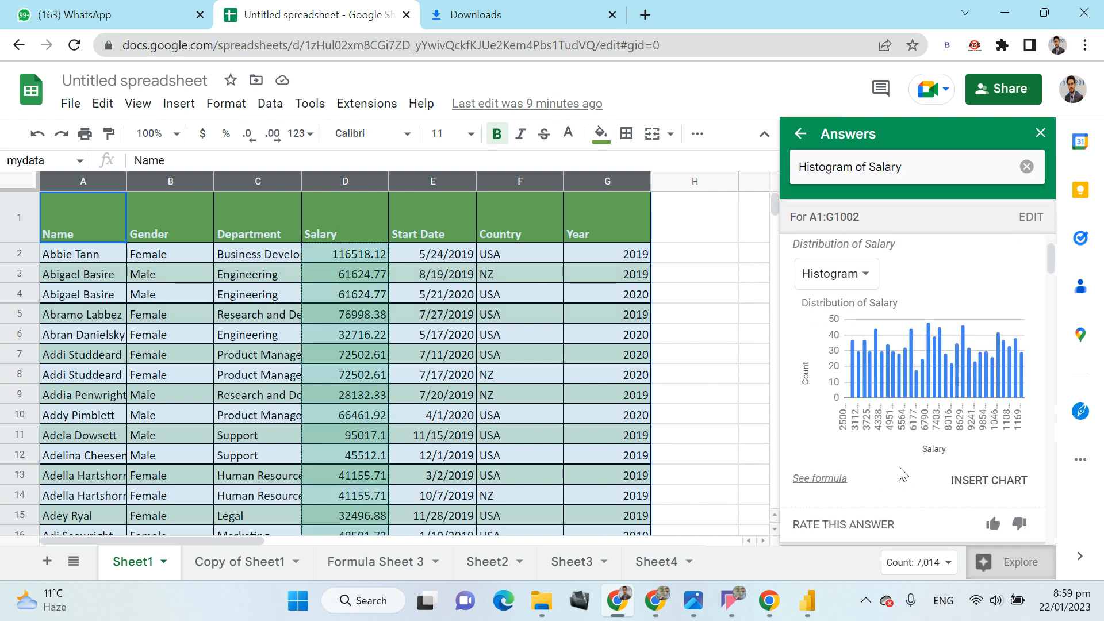
- Replace the question with "pie chart by gender" and inspect the Female and Male slices of the chart
{"action": "left_click", "coordinate": [895, 167]}
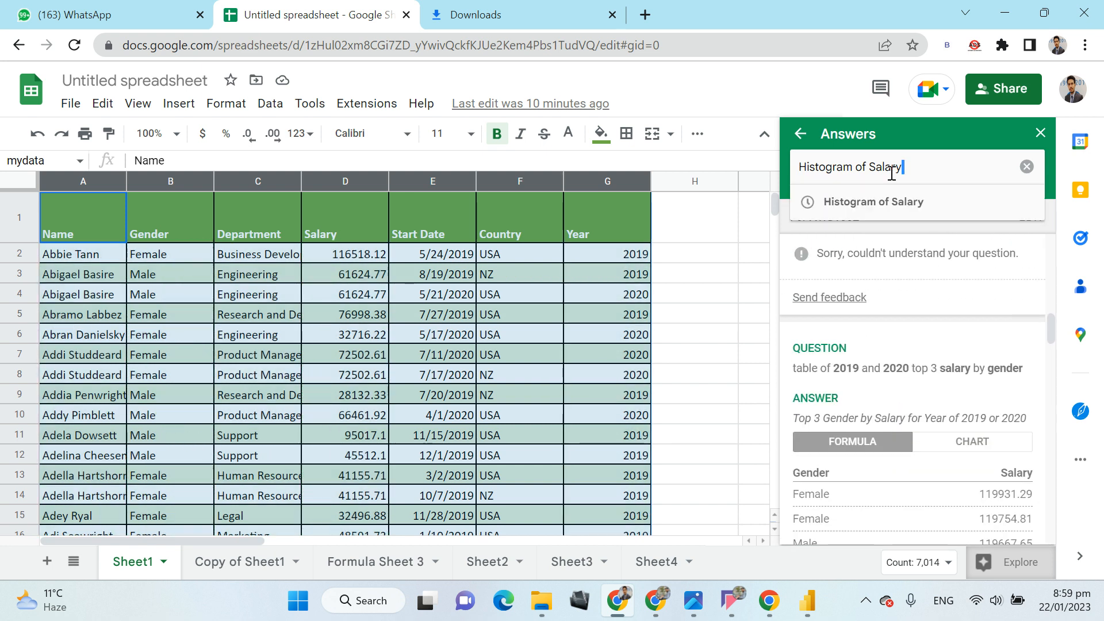
{"action": "left_click_drag", "start_coordinate": [895, 168], "coordinate": [760, 164]}
{"action": "type", "text": "pie "}
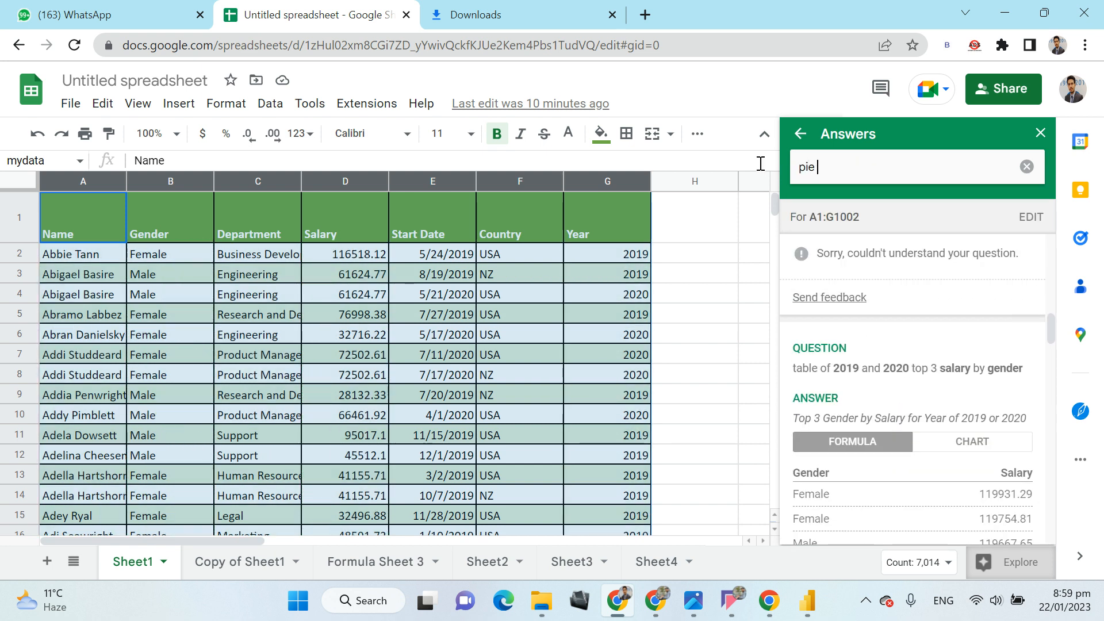
{"action": "type", "text": "chart by gender"}
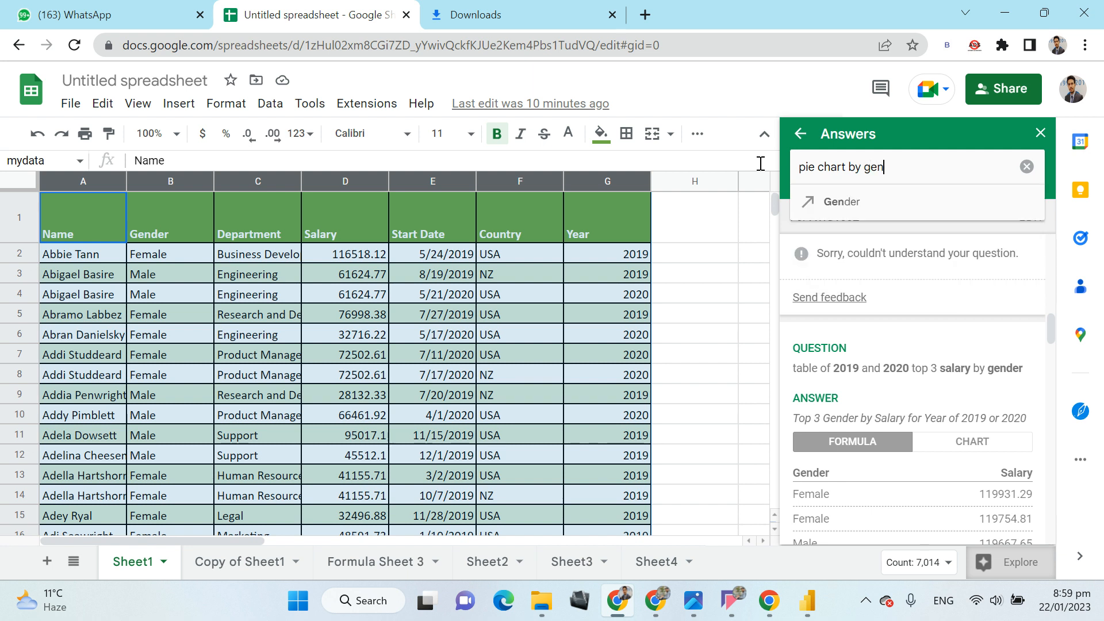
{"action": "key", "text": "Return"}
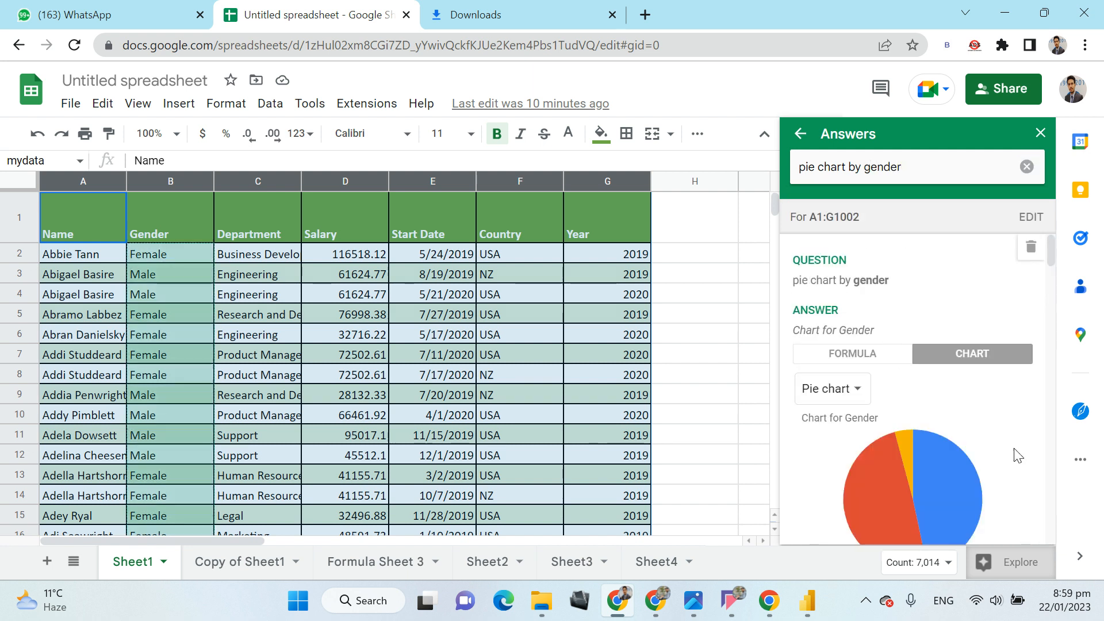
{"action": "scroll", "coordinate": [955, 334], "scroll_direction": "down", "scroll_amount": 3}
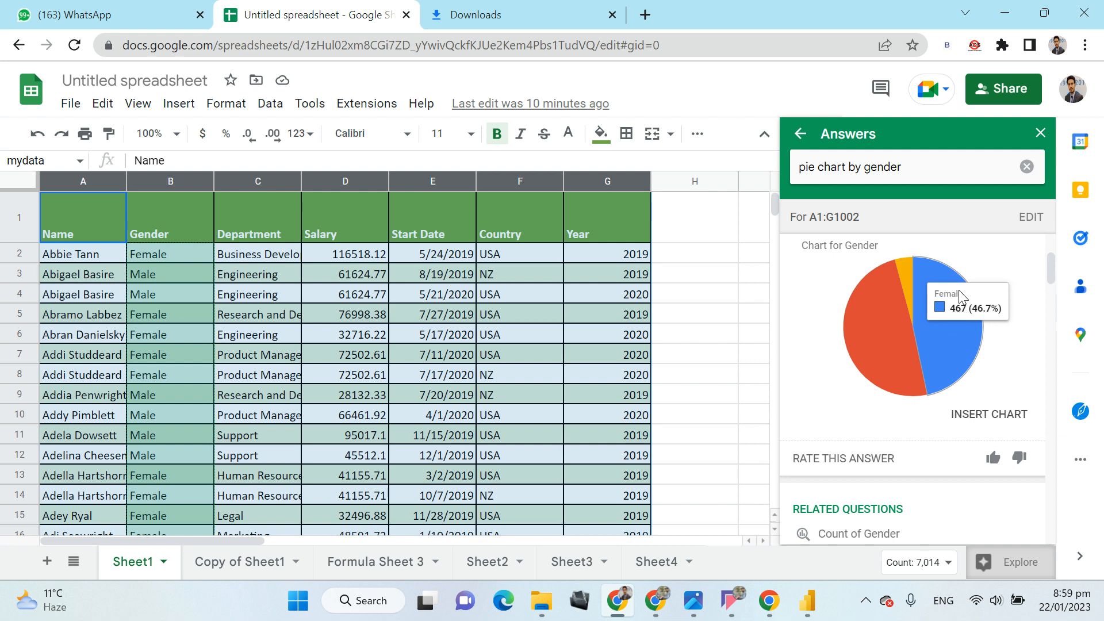
{"action": "mouse_move", "coordinate": [885, 333]}
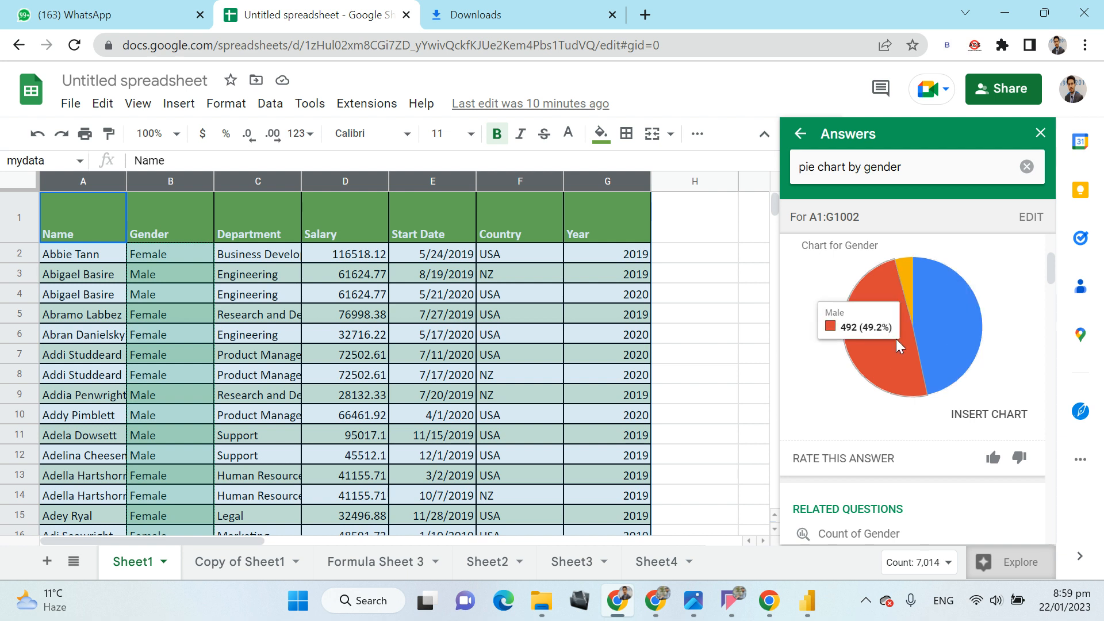
- Change the question to "pie chart by department" and inspect the slices of the department chart
{"action": "left_click", "coordinate": [920, 167]}
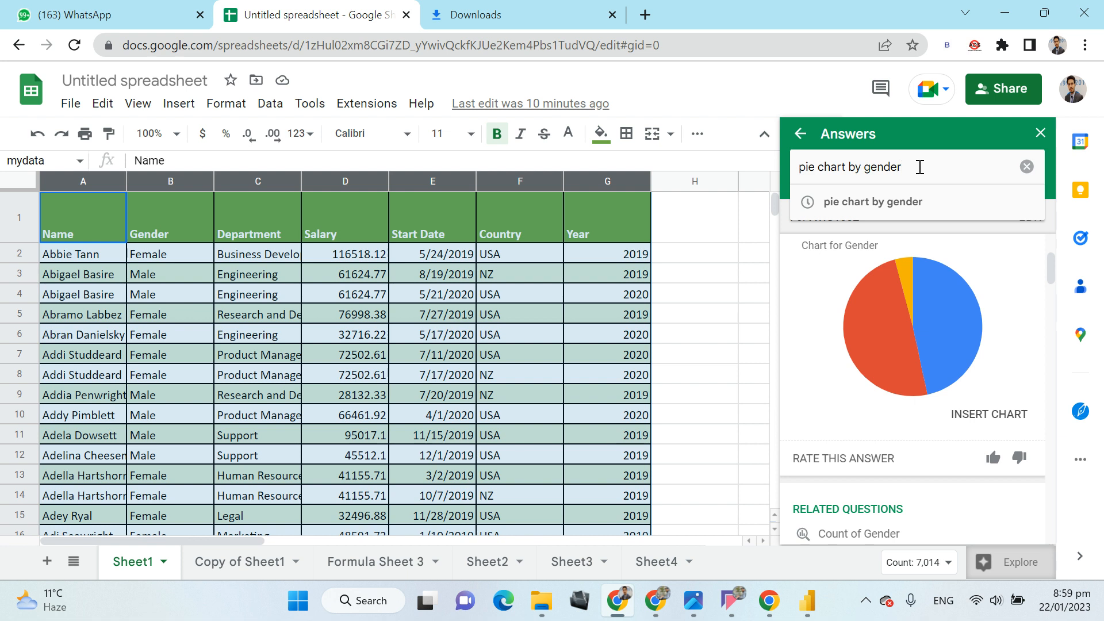
{"action": "key", "text": "BackSpace"}
{"action": "key", "text": "BackSpace"}
{"action": "key", "text": "BackSpace"}
{"action": "key", "text": "BackSpace"}
{"action": "key", "text": "BackSpace"}
{"action": "key", "text": "BackSpace"}
{"action": "type", "text": "department"}
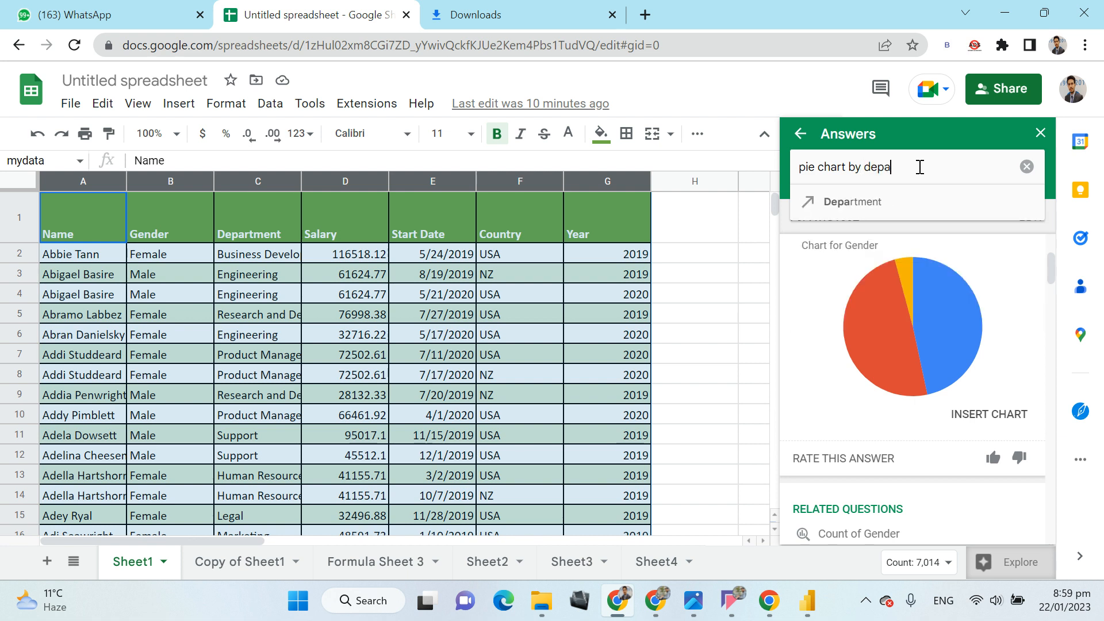
{"action": "key", "text": "Return"}
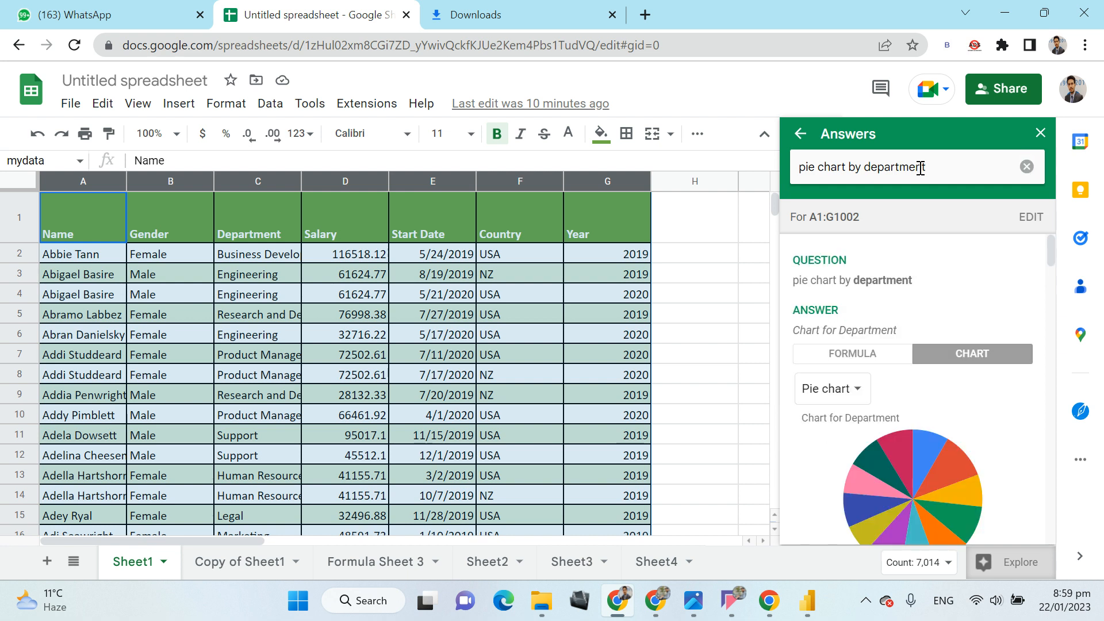
{"action": "scroll", "coordinate": [986, 360], "scroll_direction": "down", "scroll_amount": 4}
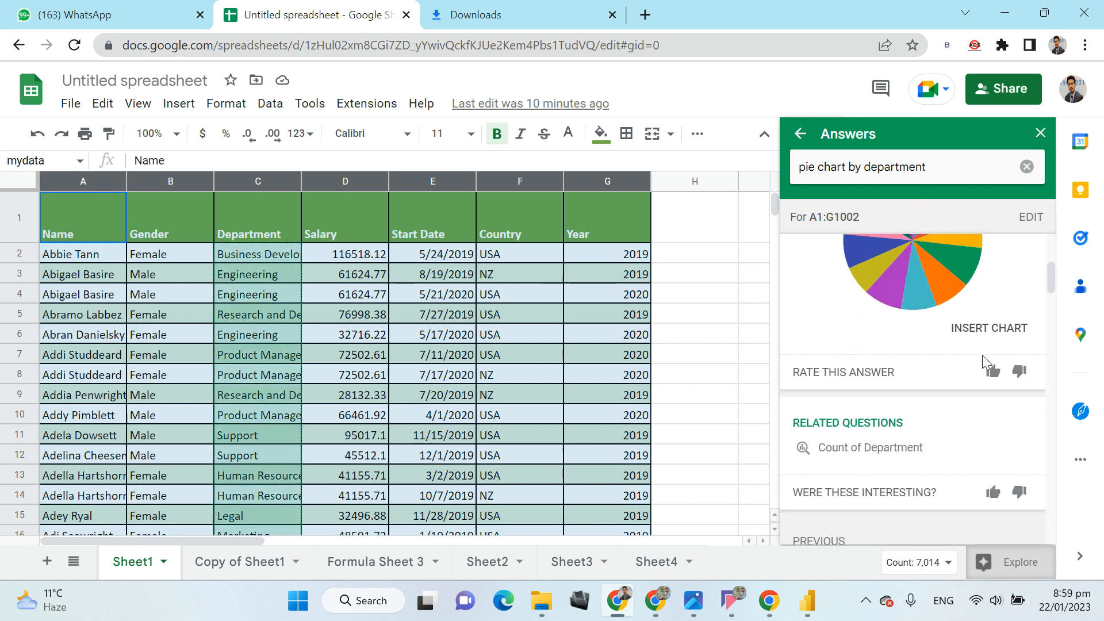
{"action": "scroll", "coordinate": [985, 362], "scroll_direction": "up", "scroll_amount": 1}
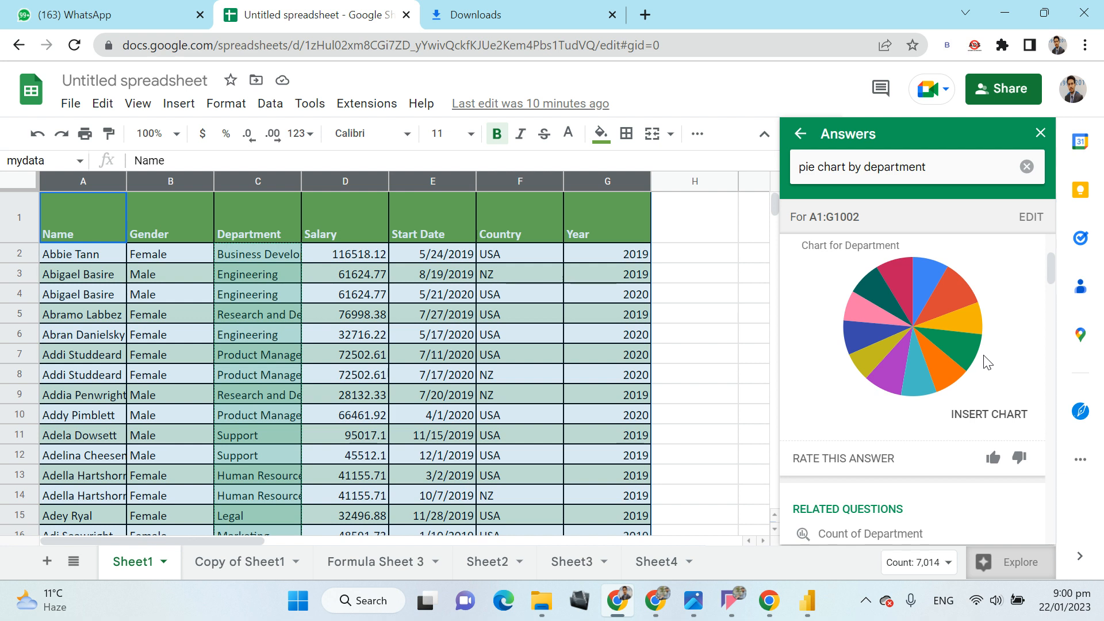
{"action": "mouse_move", "coordinate": [904, 316]}
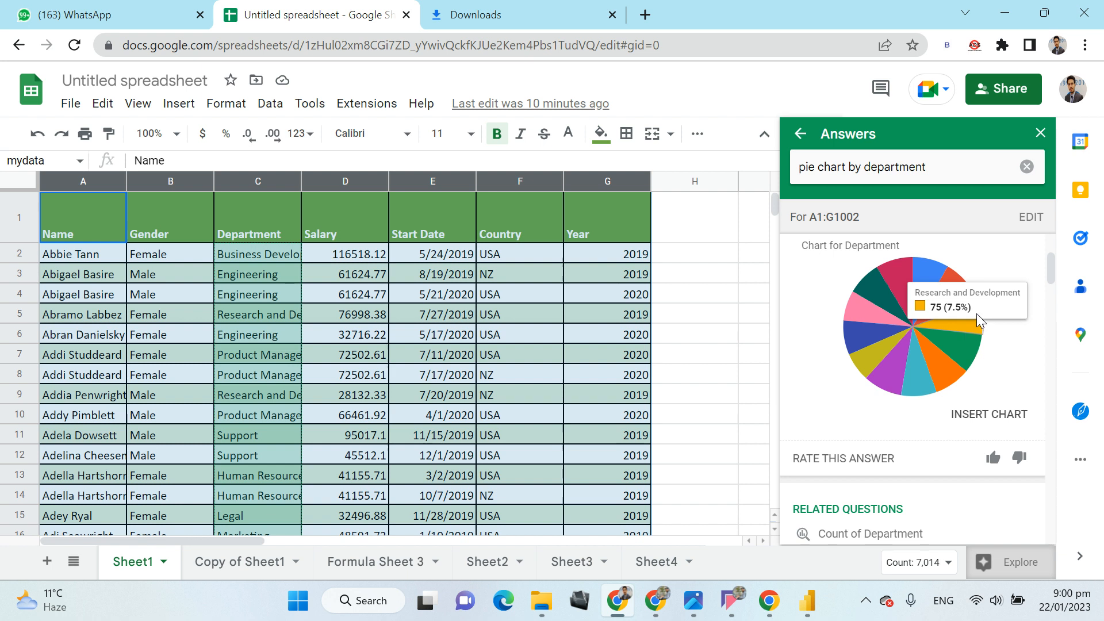
- Close the Explore answers and look over the employee data in Sheet1
{"action": "left_click", "coordinate": [1041, 133]}
{"action": "scroll", "coordinate": [801, 348], "scroll_direction": "down", "scroll_amount": 2}
{"action": "scroll", "coordinate": [801, 347], "scroll_direction": "up", "scroll_amount": 2}
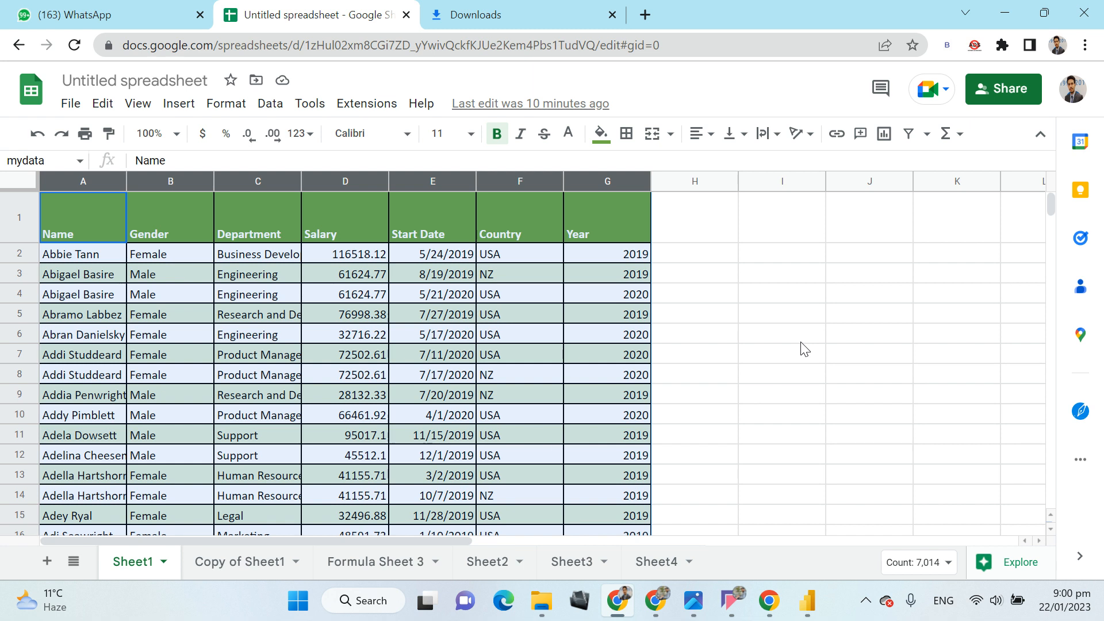
{"action": "scroll", "coordinate": [801, 347], "scroll_direction": "down", "scroll_amount": 5}
{"action": "scroll", "coordinate": [801, 347], "scroll_direction": "up", "scroll_amount": 5}
{"action": "scroll", "coordinate": [804, 349], "scroll_direction": "down", "scroll_amount": 5}
{"action": "scroll", "coordinate": [804, 349], "scroll_direction": "up", "scroll_amount": 5}
- Switch to the Power BI Desktop dashboard and highlight its visuals by the Female slice of the gender pie chart
{"action": "left_click", "coordinate": [811, 604]}
{"action": "left_click", "coordinate": [812, 603]}
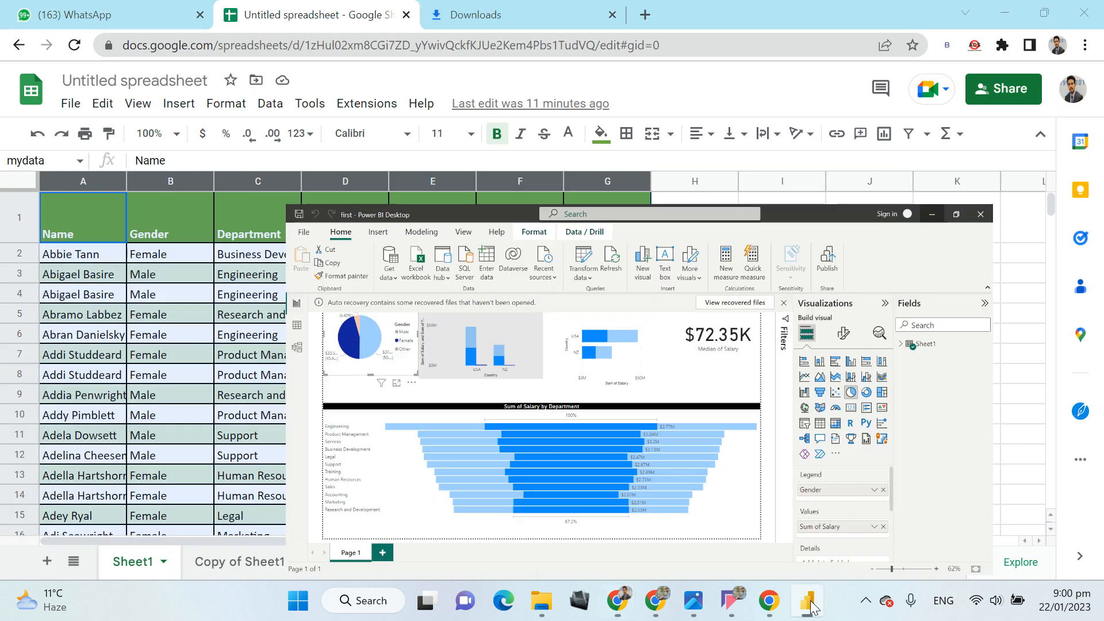
{"action": "left_click", "coordinate": [368, 243]}
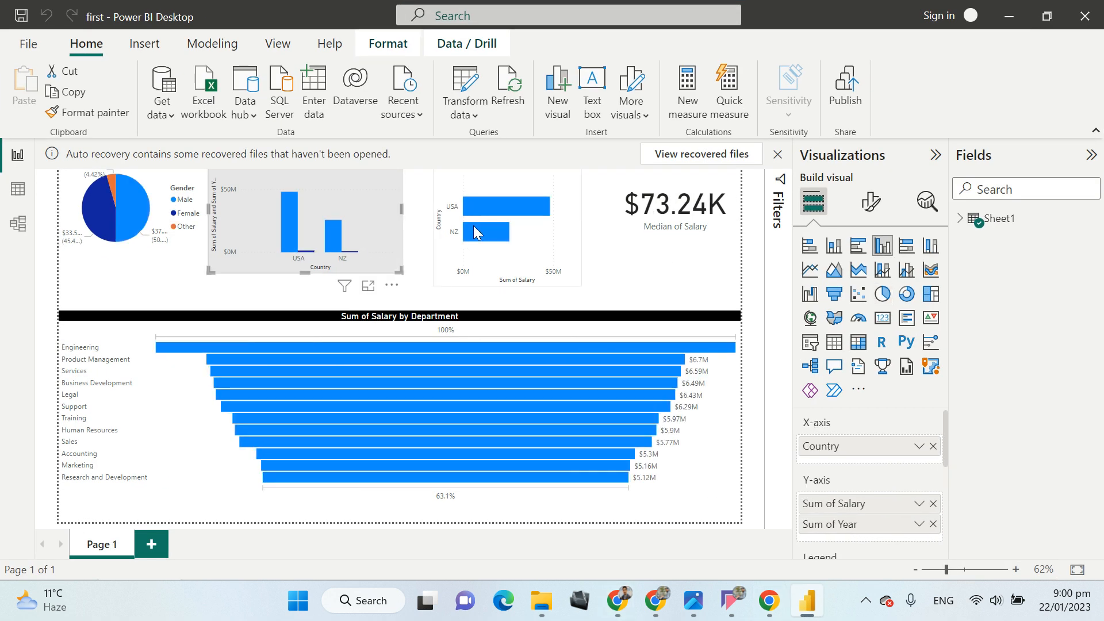
{"action": "left_click", "coordinate": [481, 360]}
{"action": "left_click", "coordinate": [113, 215]}
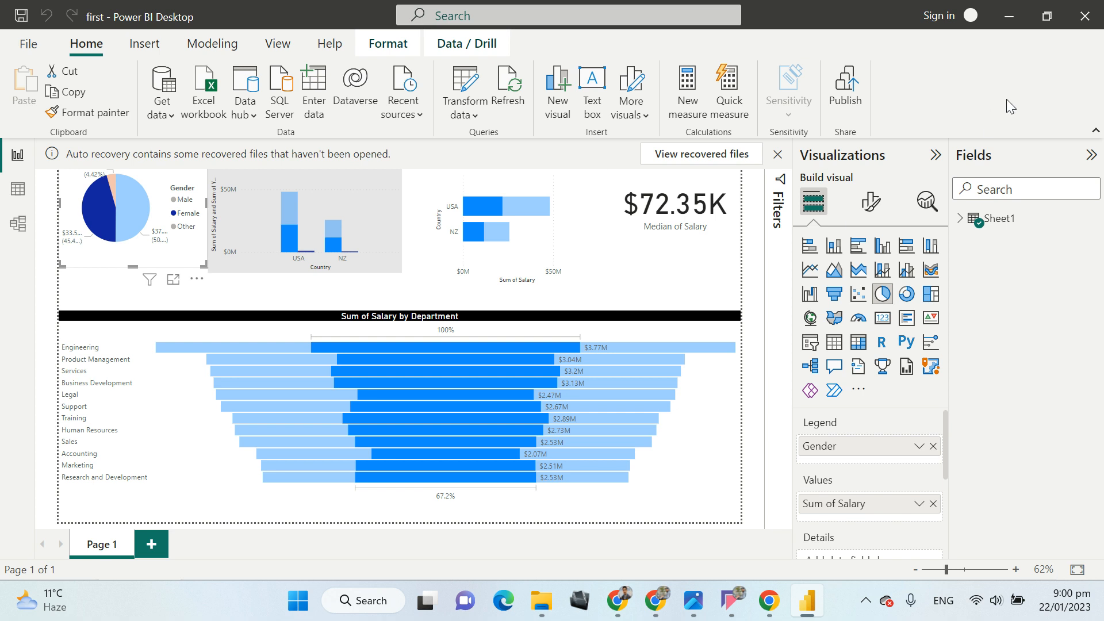
- Return to the Google Sheets spreadsheet and browse down through the employee rows of Sheet1
{"action": "key", "text": "alt+Tab"}
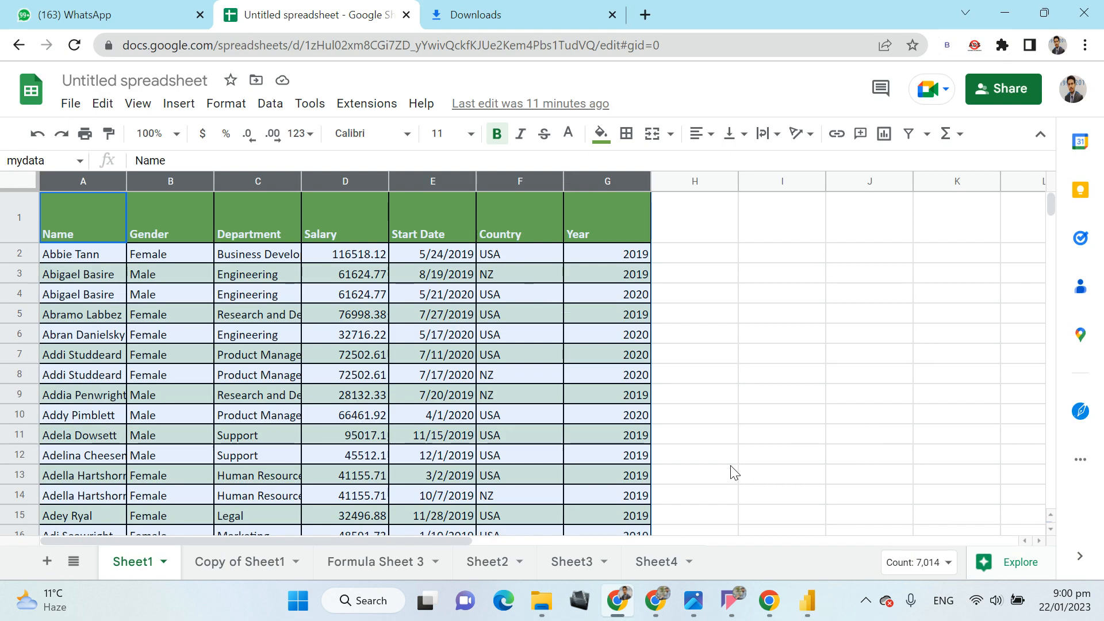
{"action": "scroll", "coordinate": [716, 431], "scroll_direction": "down", "scroll_amount": 7}
{"action": "scroll", "coordinate": [715, 431], "scroll_direction": "down", "scroll_amount": 20}
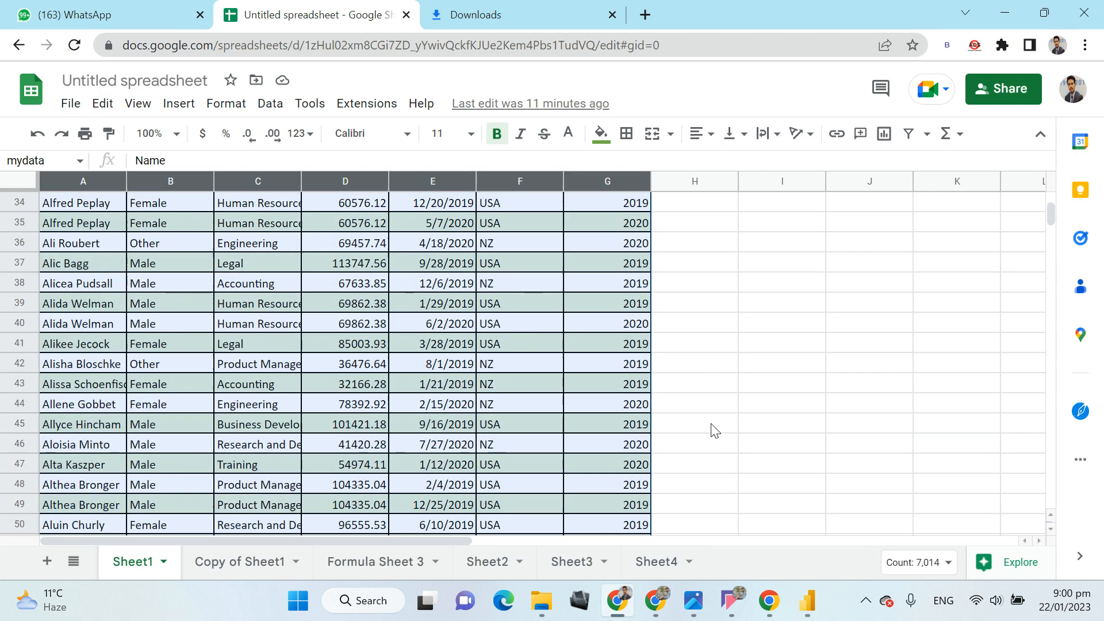
{"action": "scroll", "coordinate": [715, 431], "scroll_direction": "down", "scroll_amount": 5}
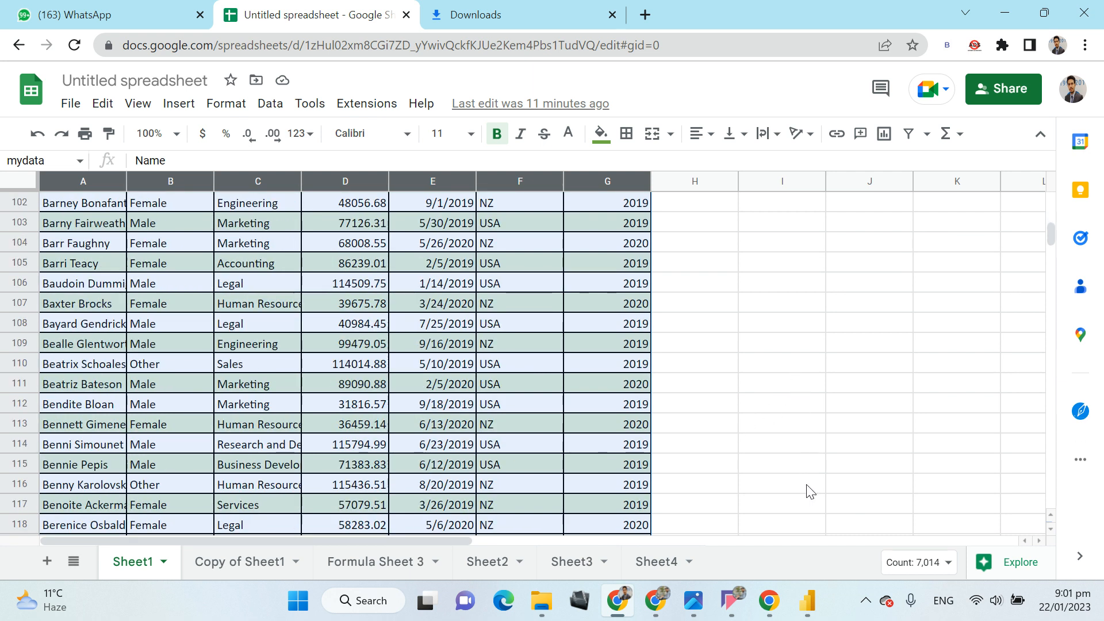
{"action": "left_click", "coordinate": [733, 594]}
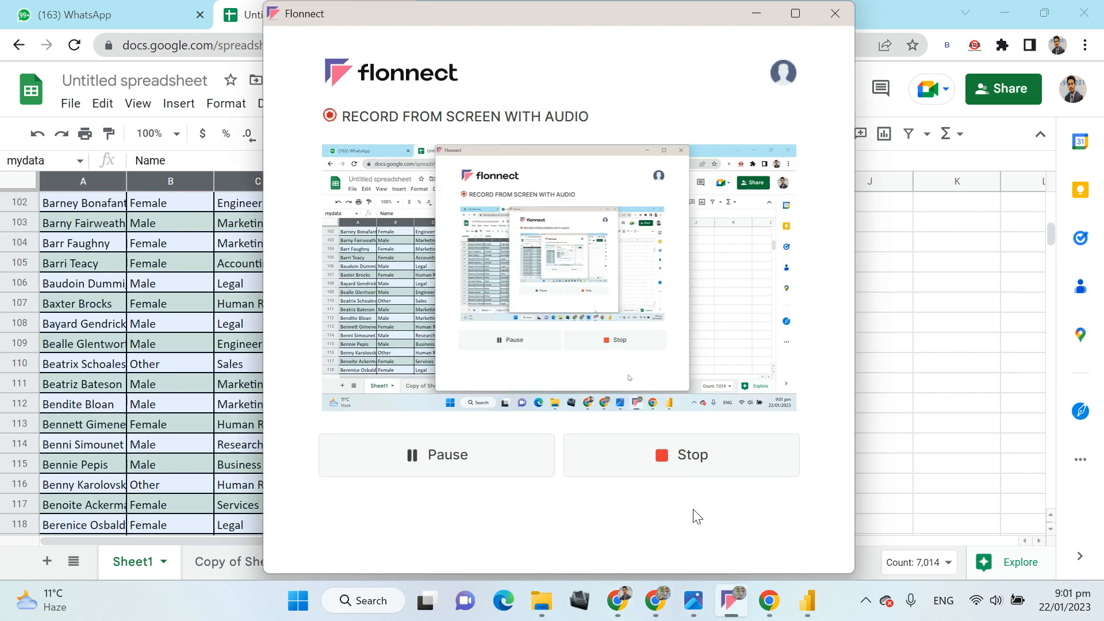